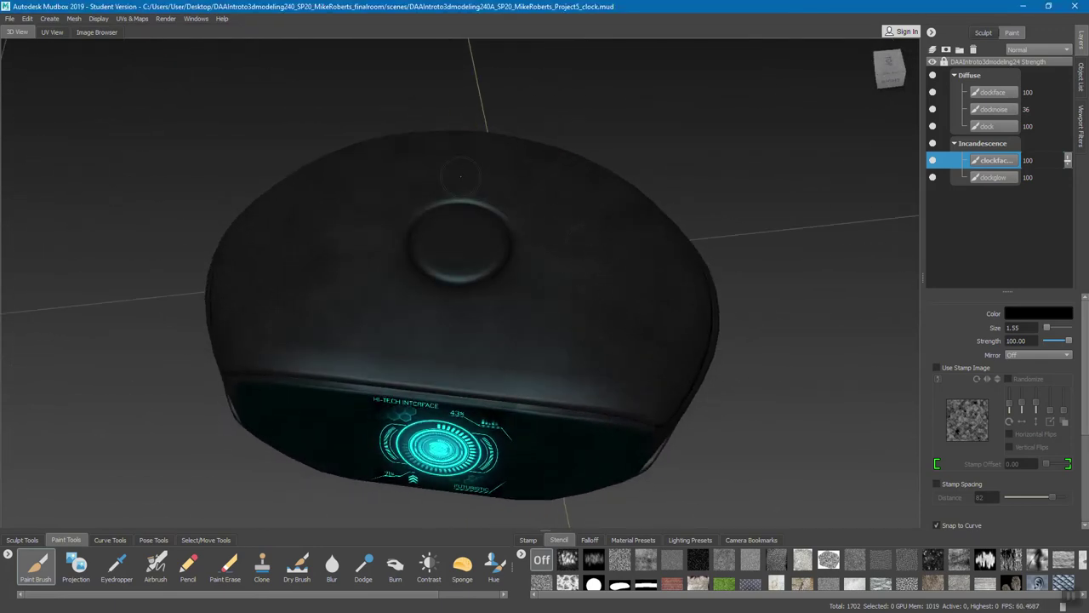
- Make the Diffuse clockface layer active for the Projection brush and load clockface.jpg as its stencil
left_click_drag(527, 204, 524, 281, "alt")
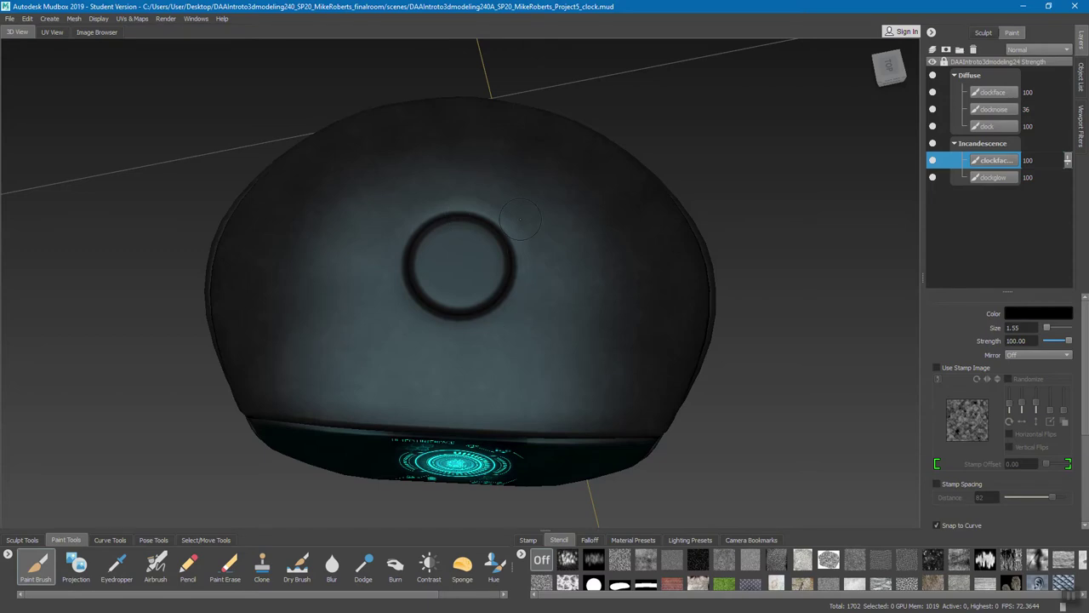
left_click_drag(510, 374, 492, 301, "alt")
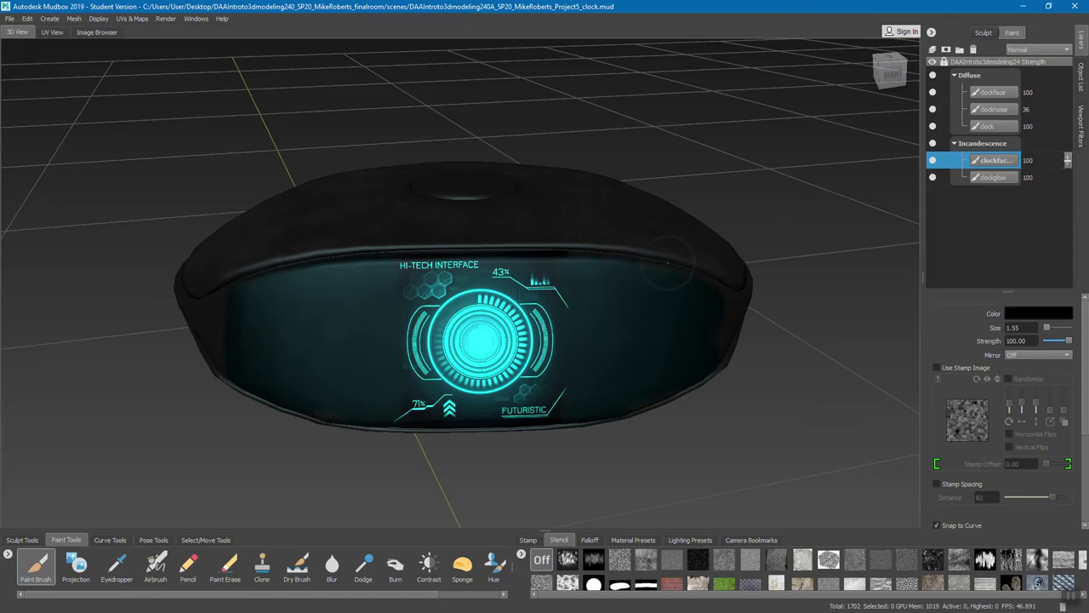
left_click(1008, 94)
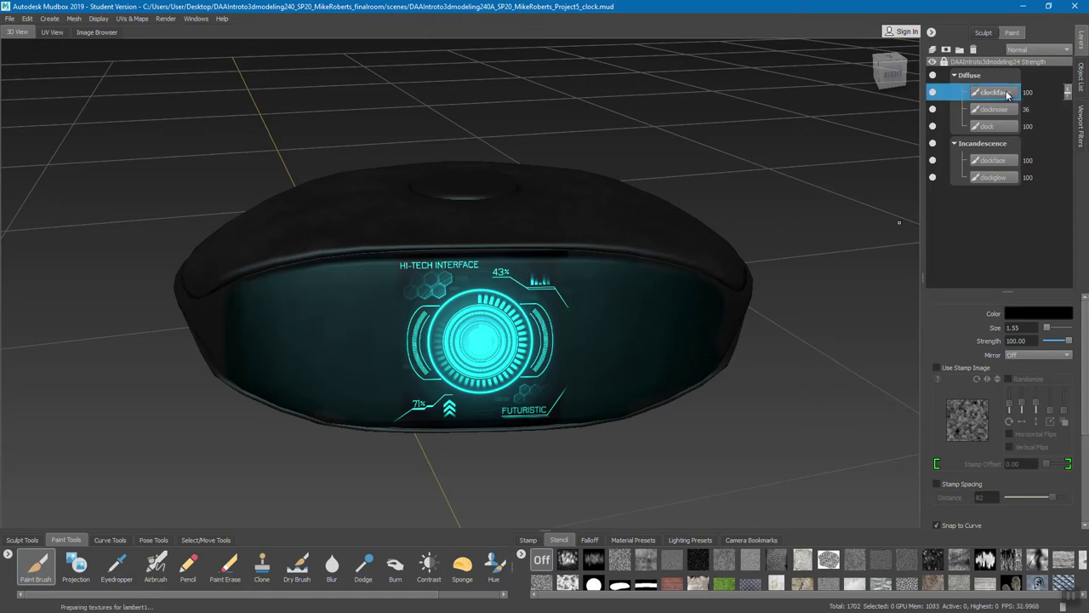
left_click(76, 565)
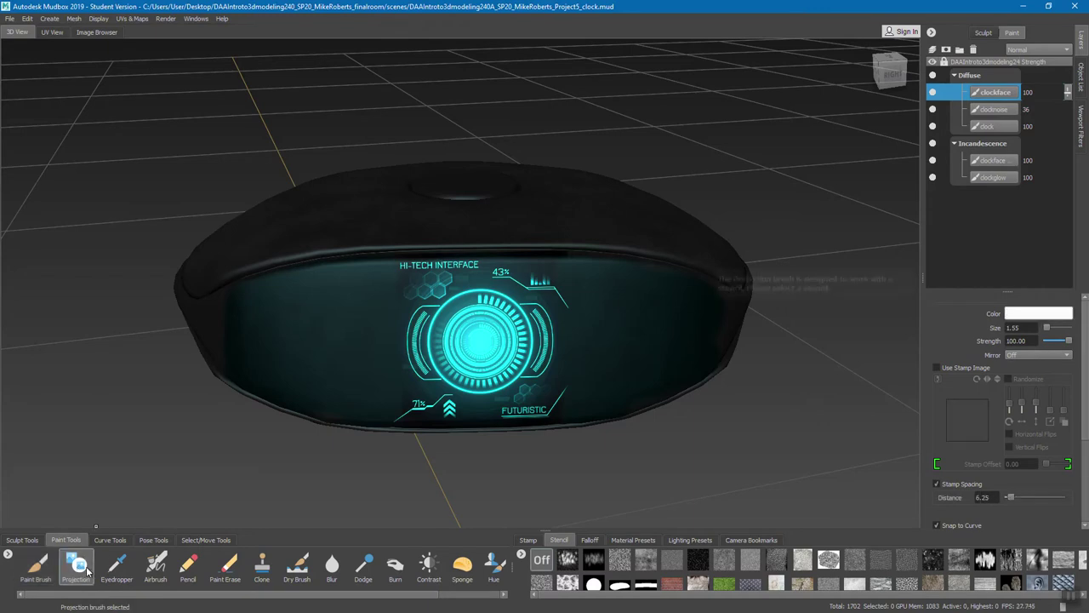
left_click(99, 32)
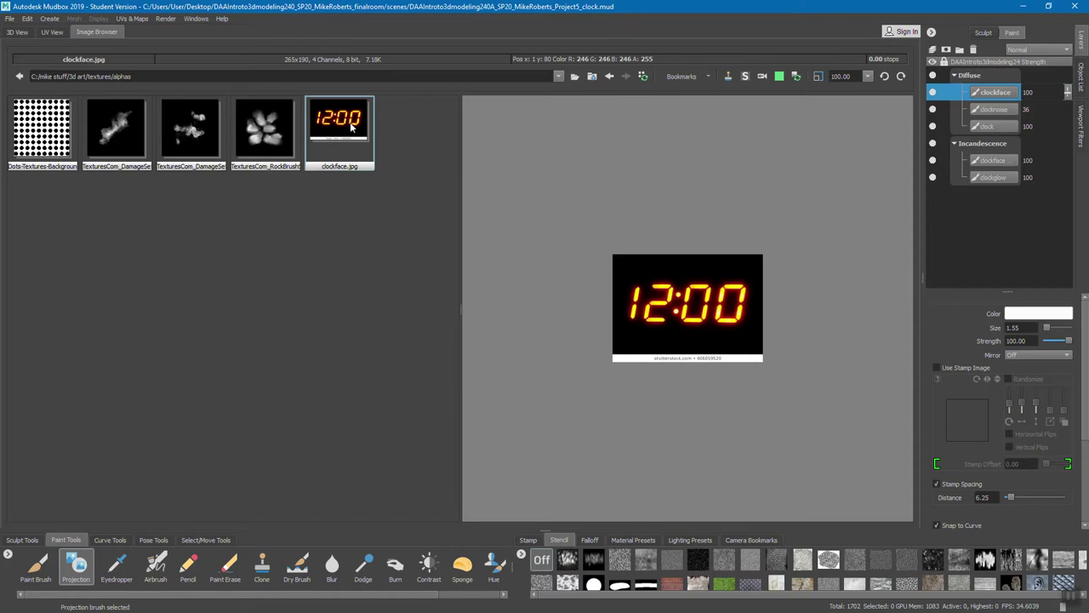
left_click(745, 76)
left_click(20, 32)
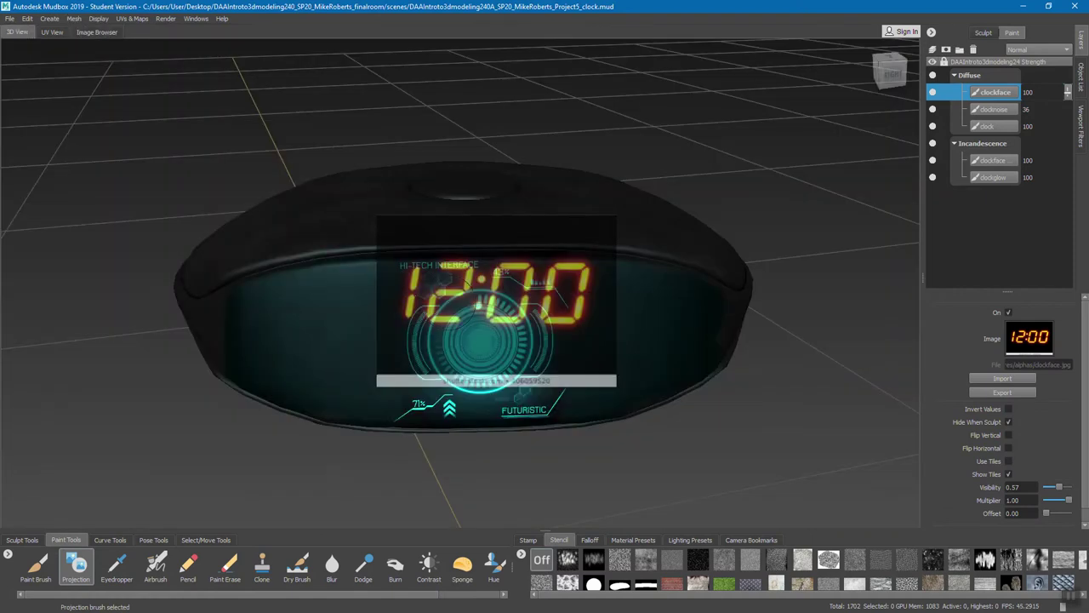
- Enlarge the 12:00 stencil and position its digits across the clock's front face
right_click_drag(485, 328, 579, 327)
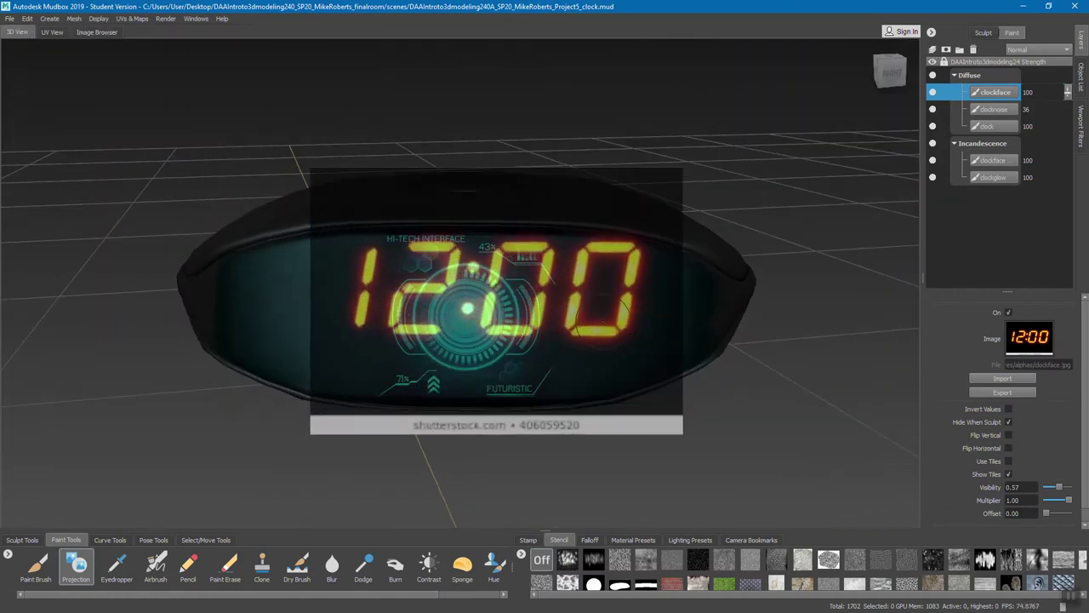
middle_click_drag(600, 313, 576, 337)
right_click_drag(576, 337, 579, 344)
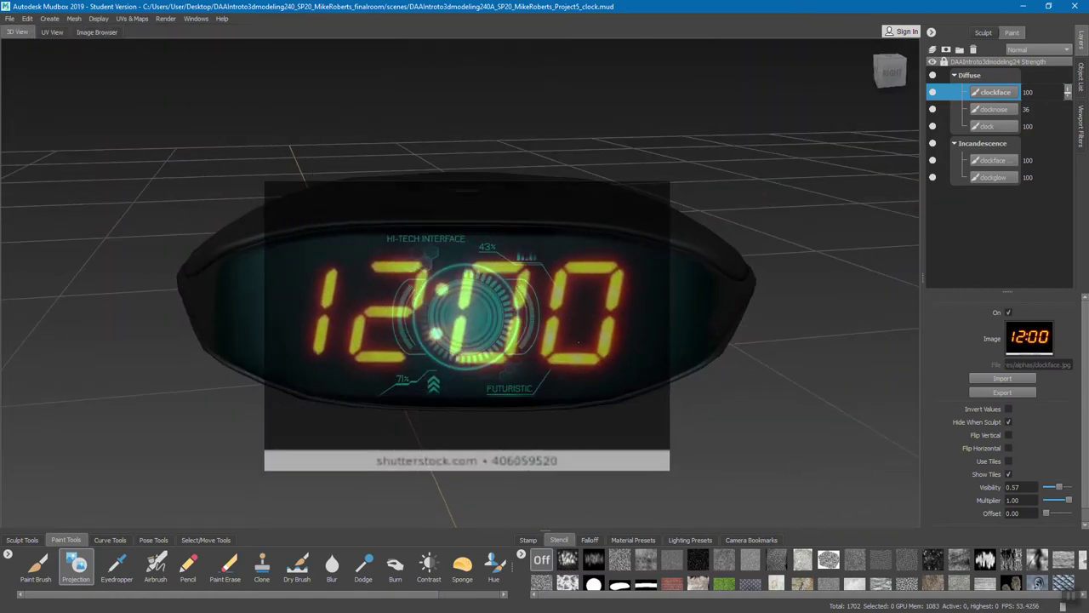
- Project all of the 12:00 digits from the stencil onto the clock's front face
mouse_move(609, 274)
left_mouse_down()
mouse_move(421, 263)
mouse_move(331, 272)
mouse_move(467, 278)
mouse_move(443, 293)
left_mouse_up()
left_click_drag(573, 265, 426, 239)
left_click_drag(553, 274, 557, 274)
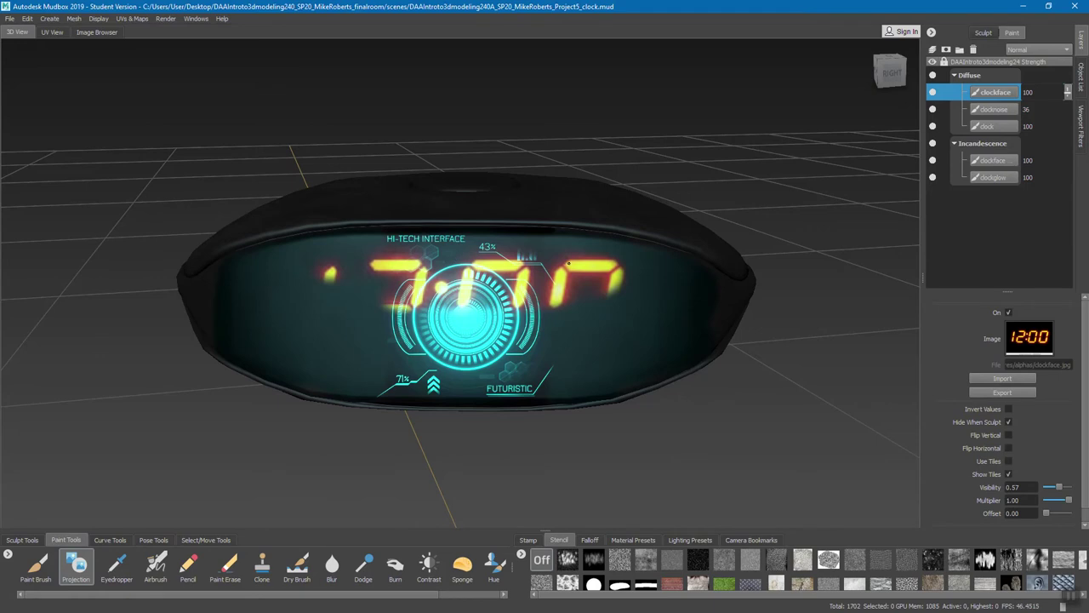
mouse_move(569, 263)
left_mouse_down()
mouse_move(553, 310)
mouse_move(524, 336)
mouse_move(476, 332)
mouse_move(528, 315)
left_mouse_up()
left_click(75, 564)
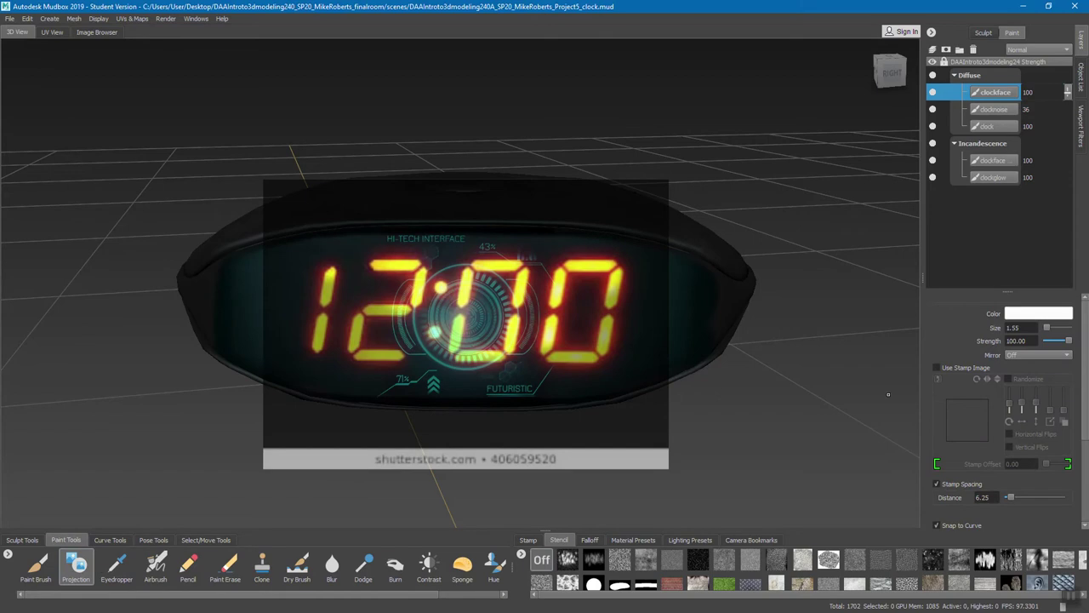
mouse_move(511, 336)
left_mouse_down()
mouse_move(426, 325)
mouse_move(410, 305)
mouse_move(416, 279)
mouse_move(396, 314)
mouse_move(352, 335)
mouse_move(382, 355)
mouse_move(350, 337)
mouse_move(299, 276)
mouse_move(266, 282)
mouse_move(313, 276)
mouse_move(335, 297)
mouse_move(322, 299)
mouse_move(342, 360)
mouse_move(522, 362)
mouse_move(561, 358)
mouse_move(614, 332)
mouse_move(624, 298)
mouse_move(621, 320)
mouse_move(611, 280)
left_mouse_up()
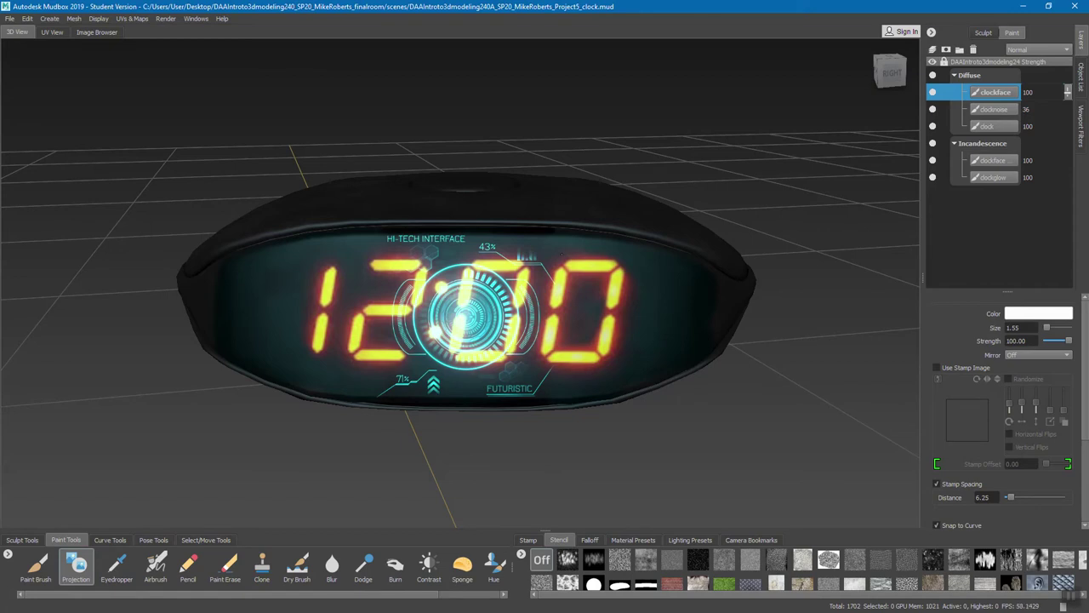
- Turn off the stencil and delete the old clockface layer from the Incandescence channel
left_click(932, 160)
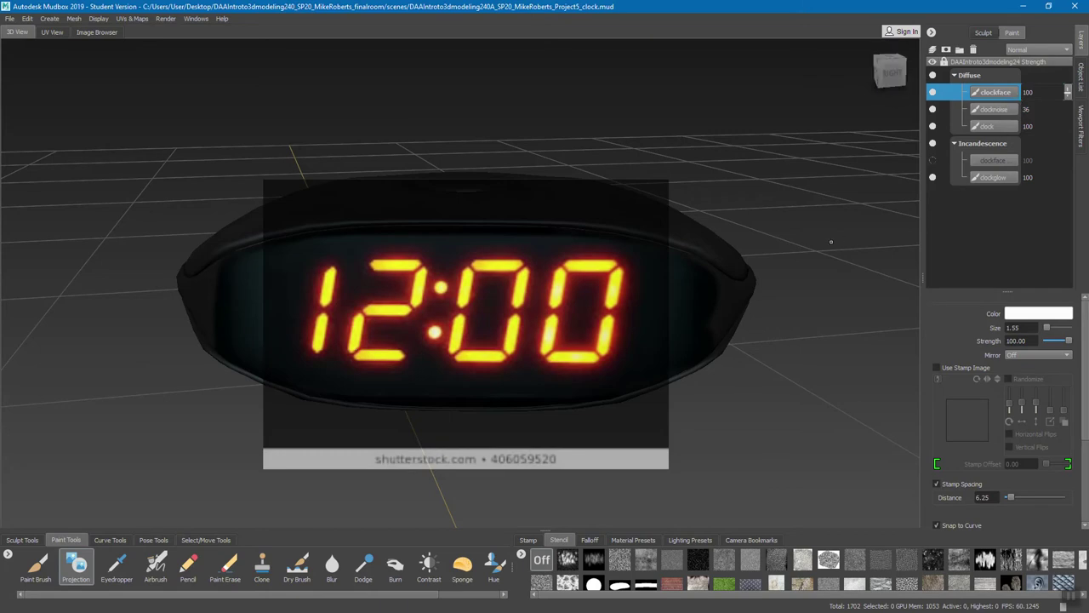
left_click(545, 563)
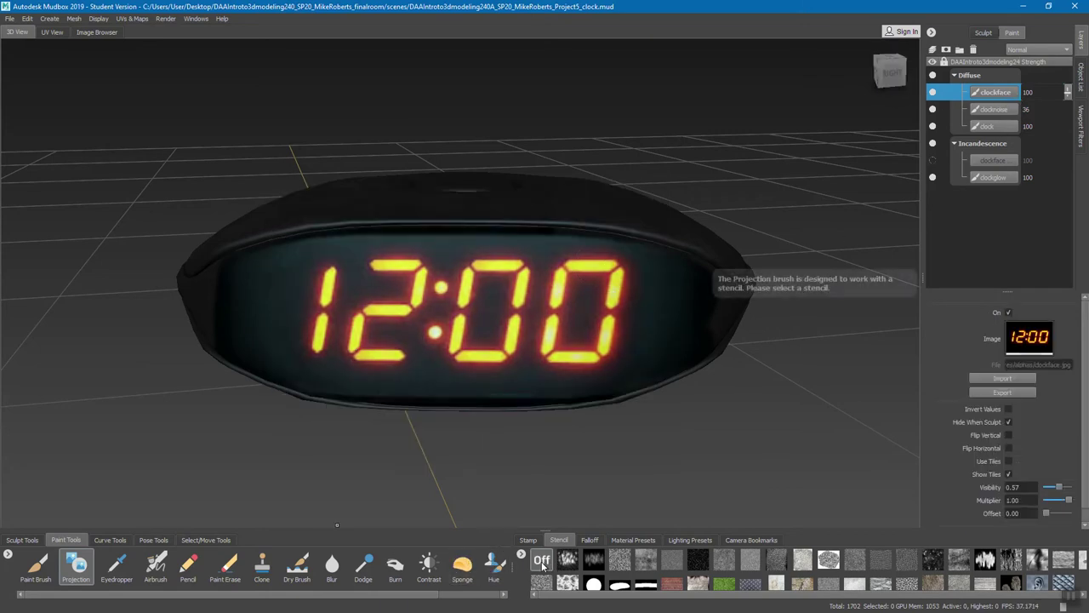
left_click(1001, 162)
right_click(996, 161)
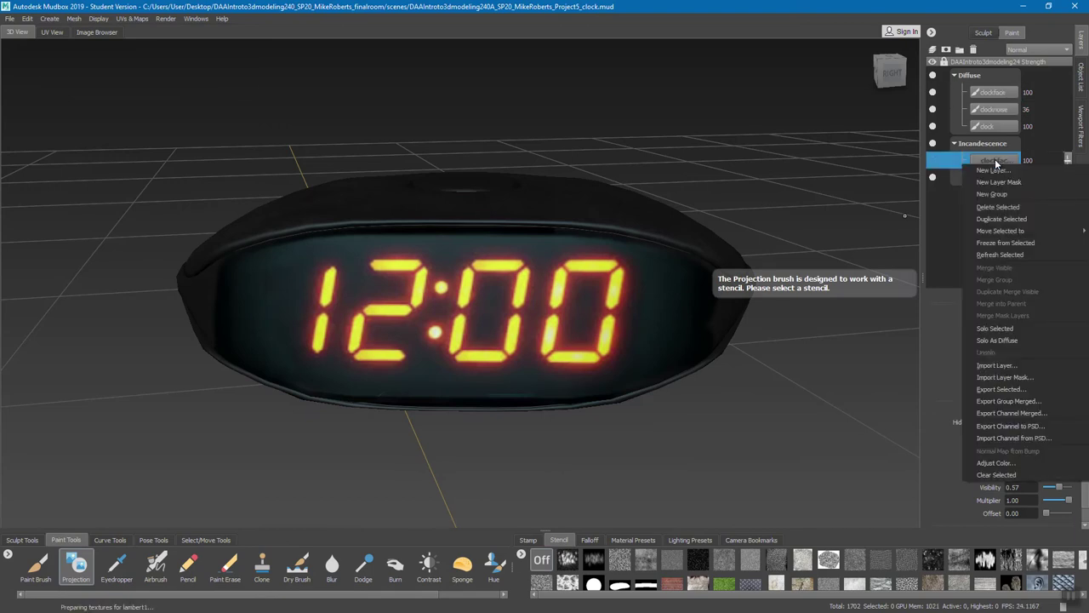
left_click(997, 207)
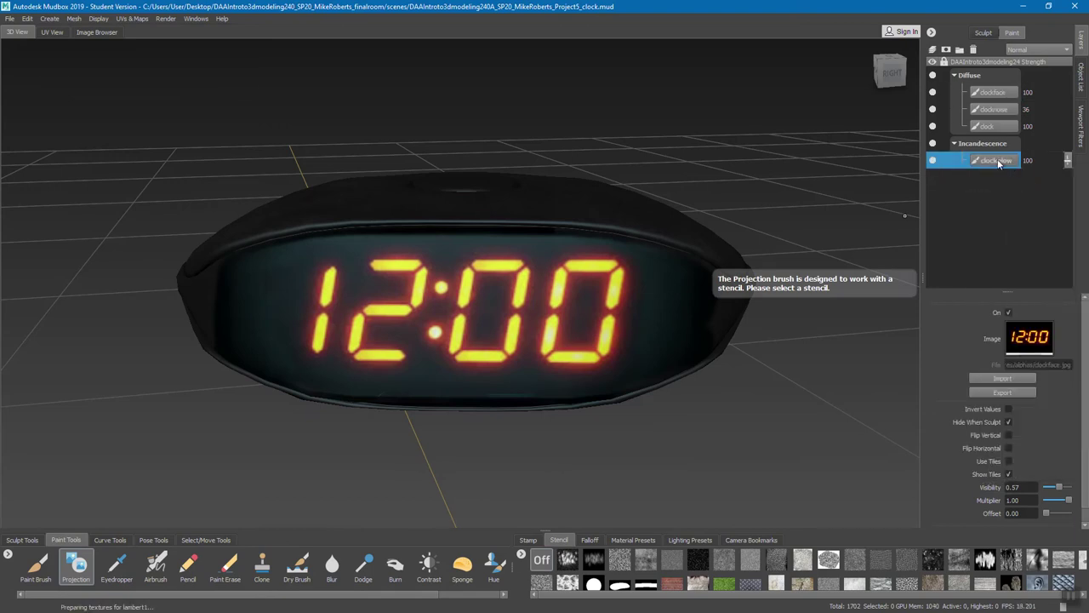
- Duplicate the clockface paint layer in the Diffuse channel
left_click(997, 93)
right_click(999, 96)
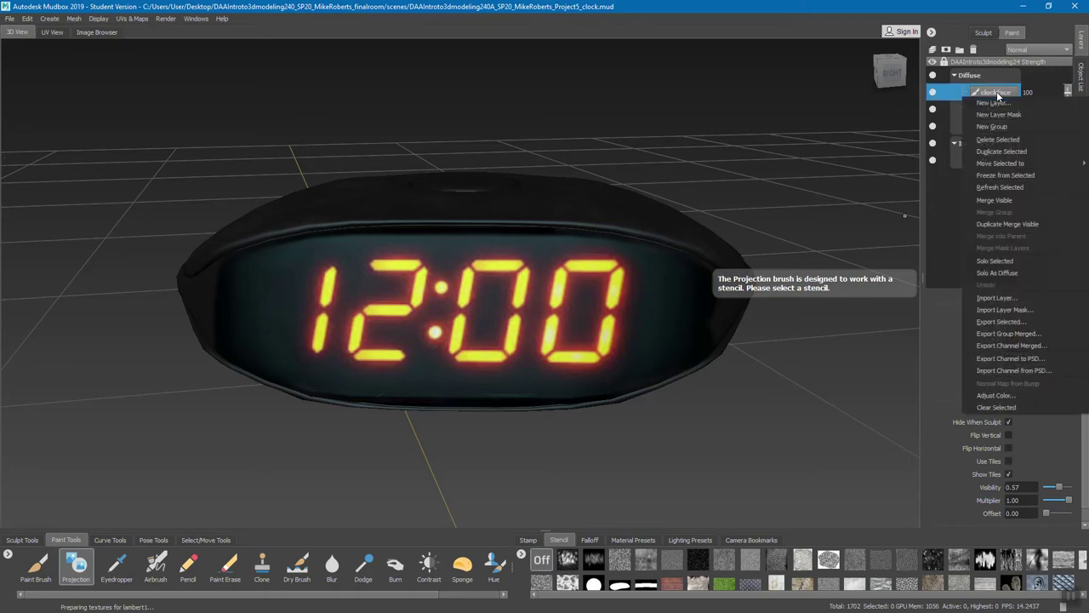
left_click(1011, 153)
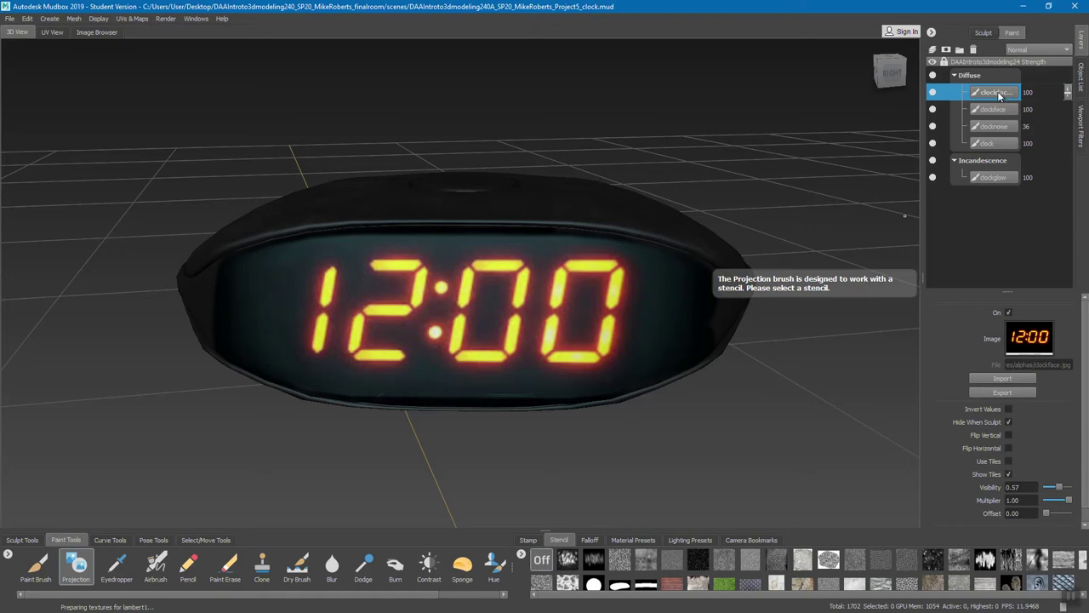
- Move the duplicated clockface layer to the Incandescence channel and place it above clockglow
right_click(998, 96)
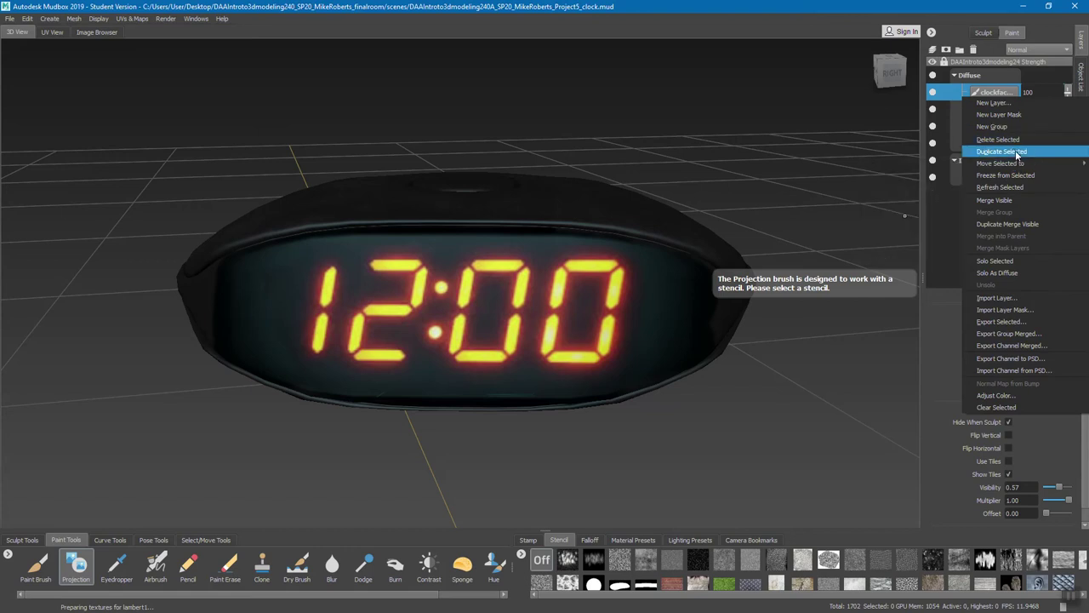
mouse_move(1011, 164)
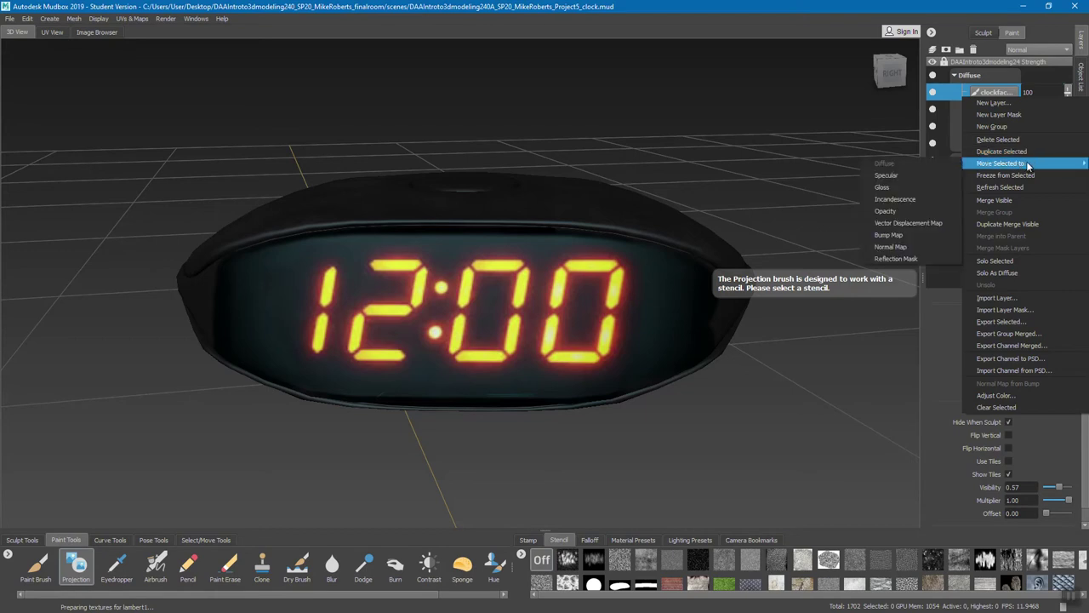
left_click(905, 200)
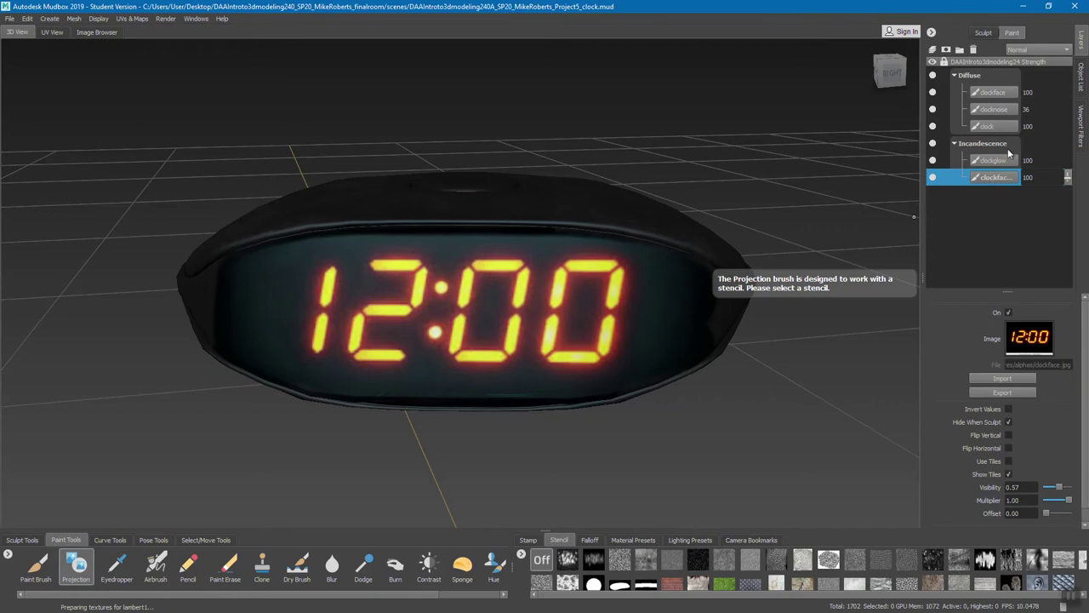
left_click_drag(999, 176, 1007, 160)
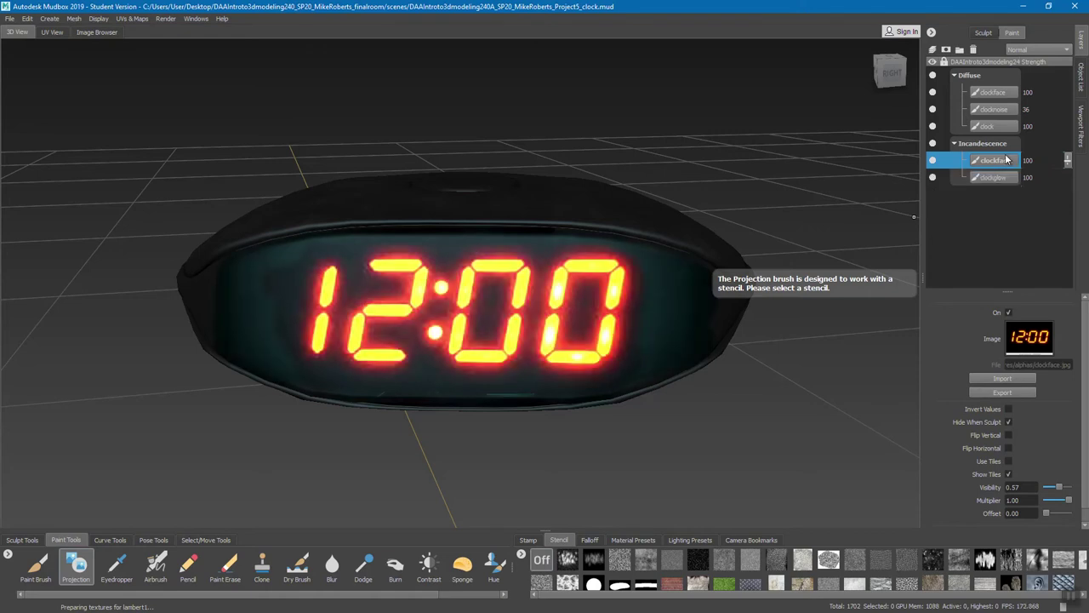
- Compare the clock's digits with the Incandescence clockface layer hidden and shown
left_click(934, 161)
left_click(933, 160)
left_click(934, 161)
left_click_drag(553, 205, 638, 225, "alt")
left_click(933, 161)
left_click(934, 161)
left_click(934, 161)
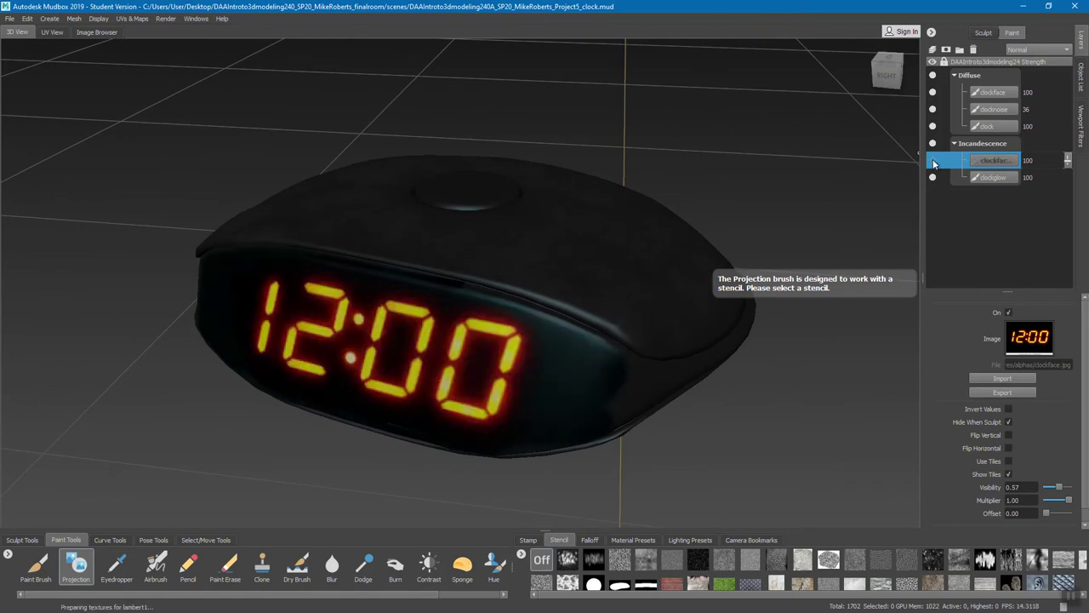
left_click(934, 161)
- Save the clock scene
mouse_move(647, 230)
left_mouse_down("alt")
mouse_move(602, 241)
mouse_move(638, 223)
left_mouse_up("alt")
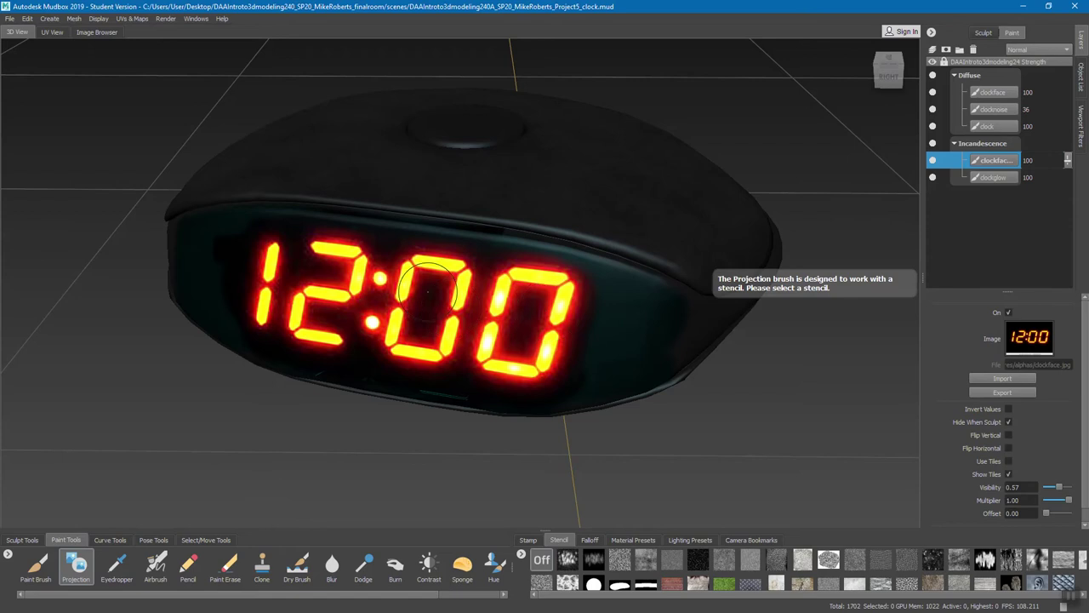
left_click_drag(549, 281, 560, 330, "alt")
key("ctrl+s")
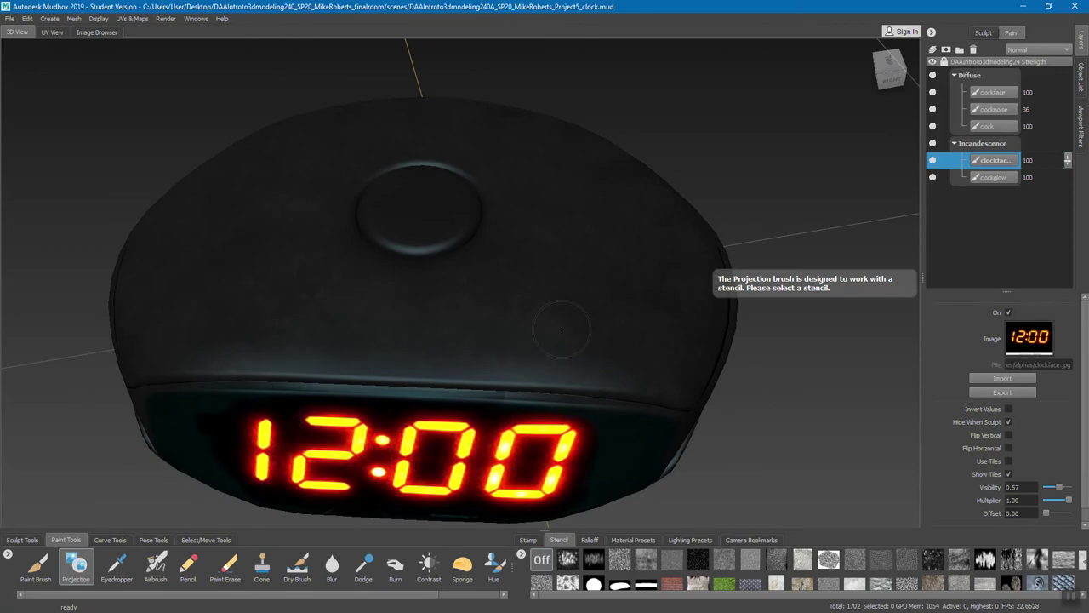
left_click_drag(644, 260, 547, 347, "alt")
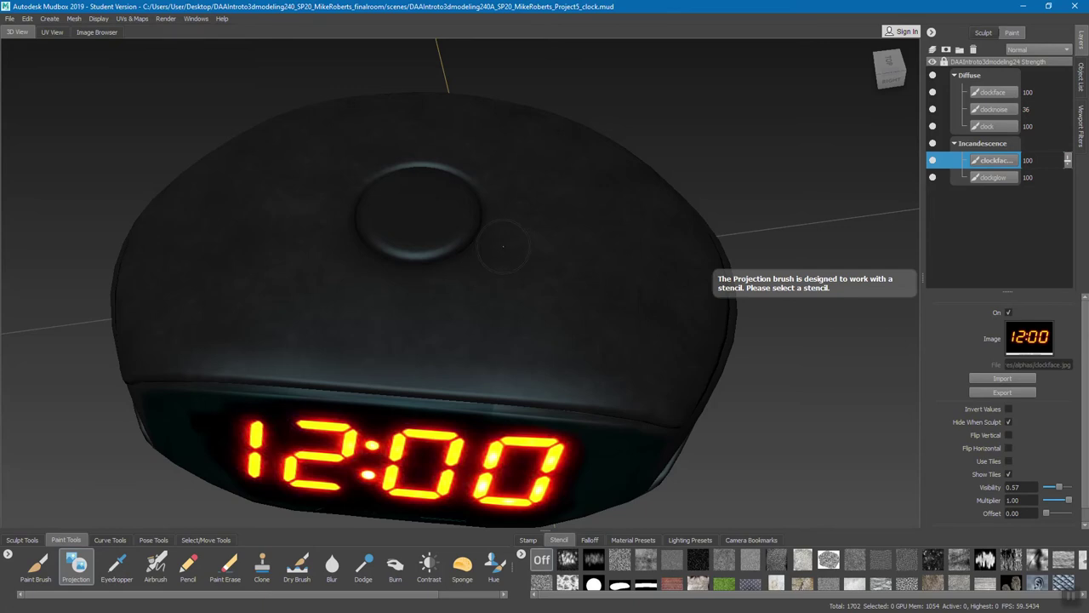
left_click_drag(503, 246, 505, 155, "alt")
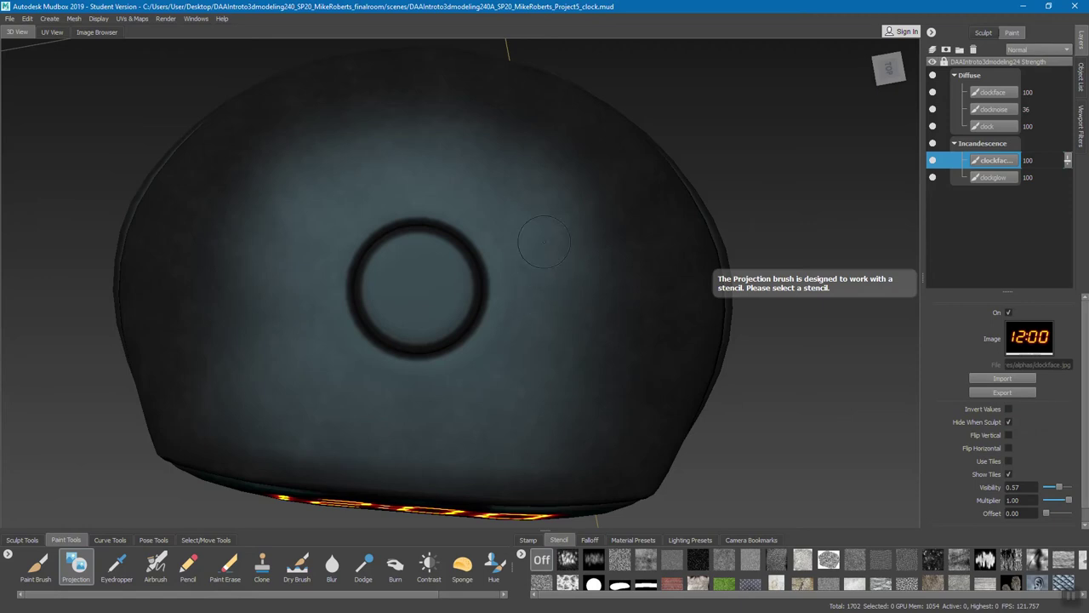
mouse_move(541, 234)
left_mouse_down("alt")
mouse_move(554, 220)
mouse_move(459, 200)
left_mouse_up("alt")
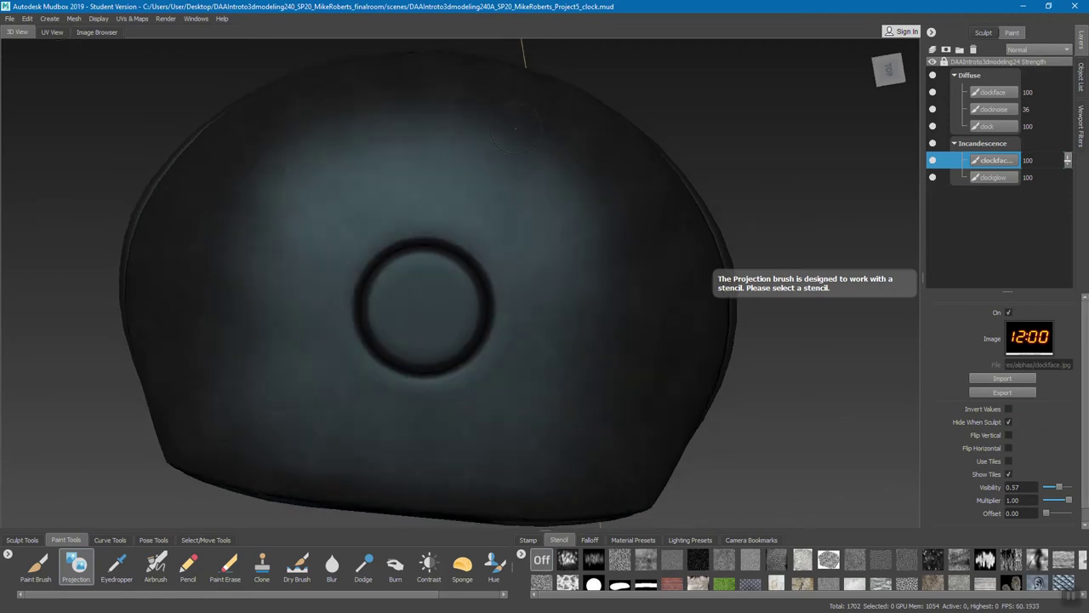
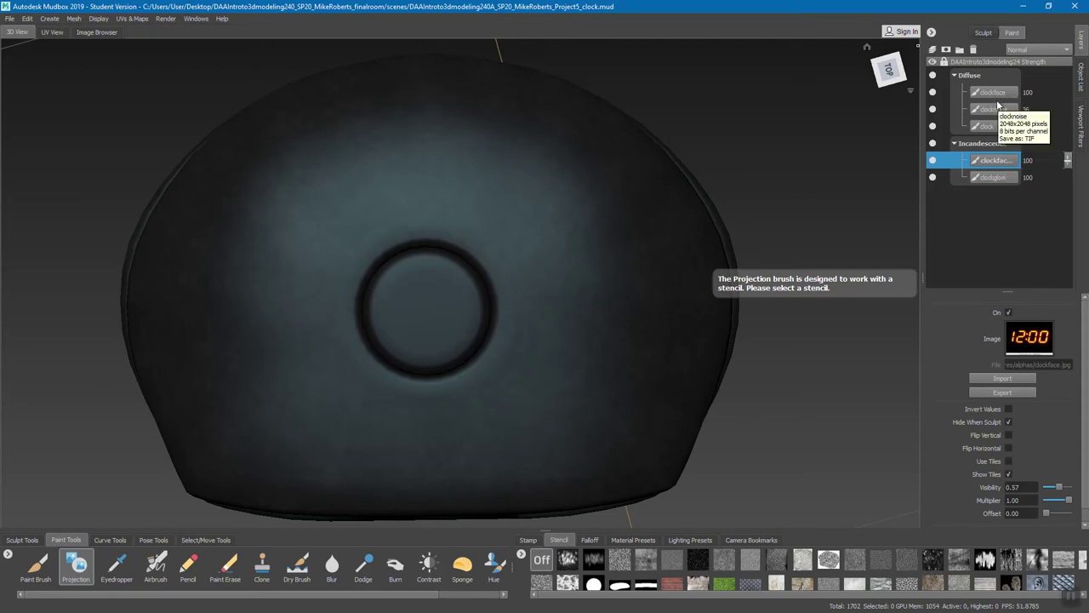
right_click(996, 161)
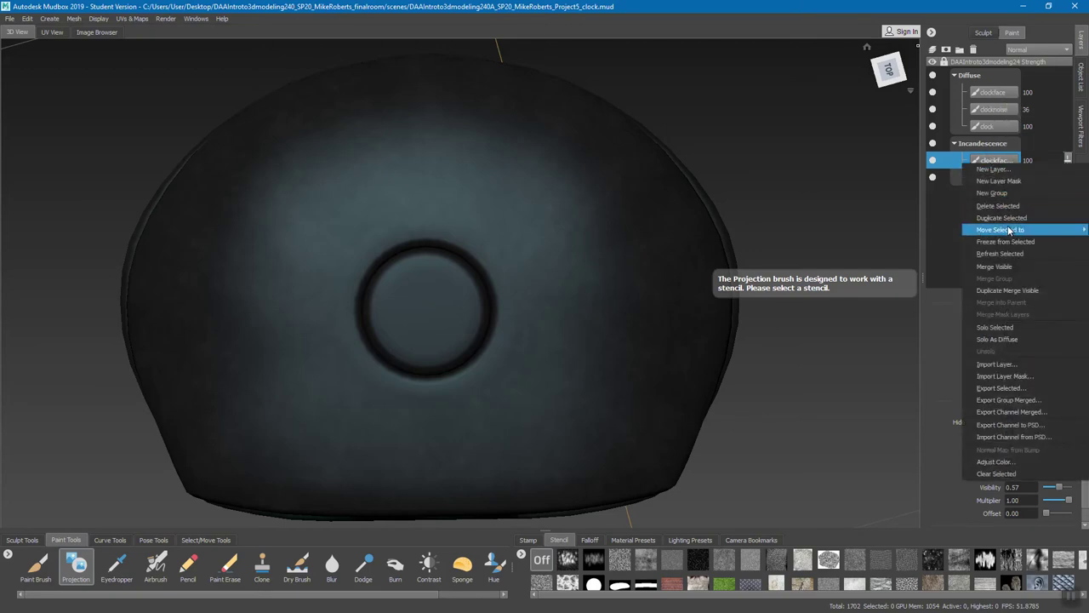
left_click(1005, 145)
mouse_move(1000, 161)
left_mouse_down()
mouse_move(979, 191)
mouse_move(987, 164)
mouse_move(1006, 160)
mouse_move(997, 181)
mouse_move(997, 162)
left_mouse_up()
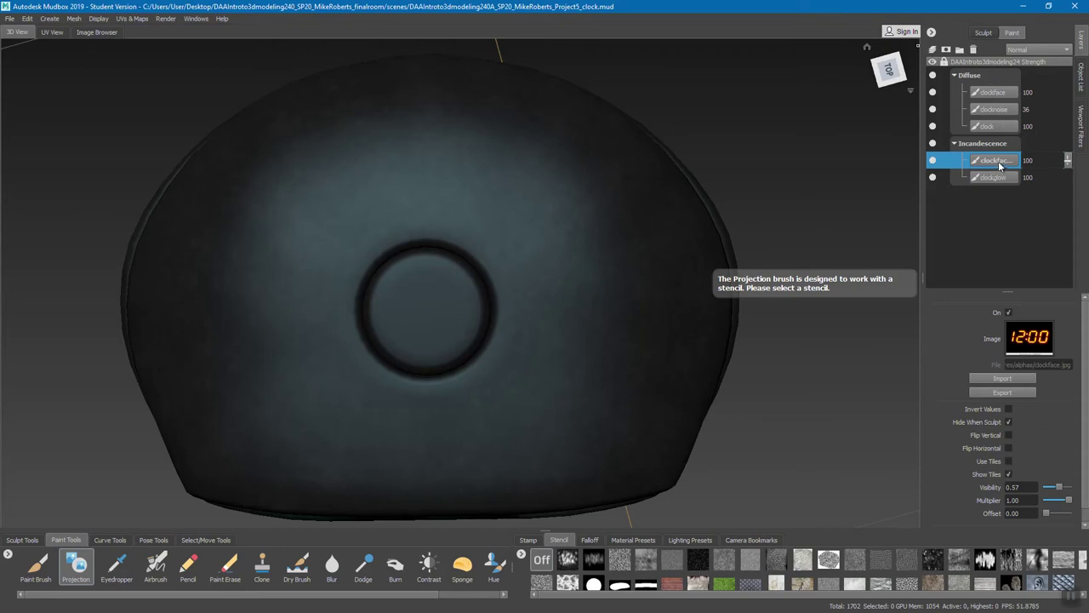
- Create a 2048 paint layer named speakers in the Bump Map channel and activate the Paint Brush
left_click(933, 51)
double_click(562, 279)
triple_click(561, 276)
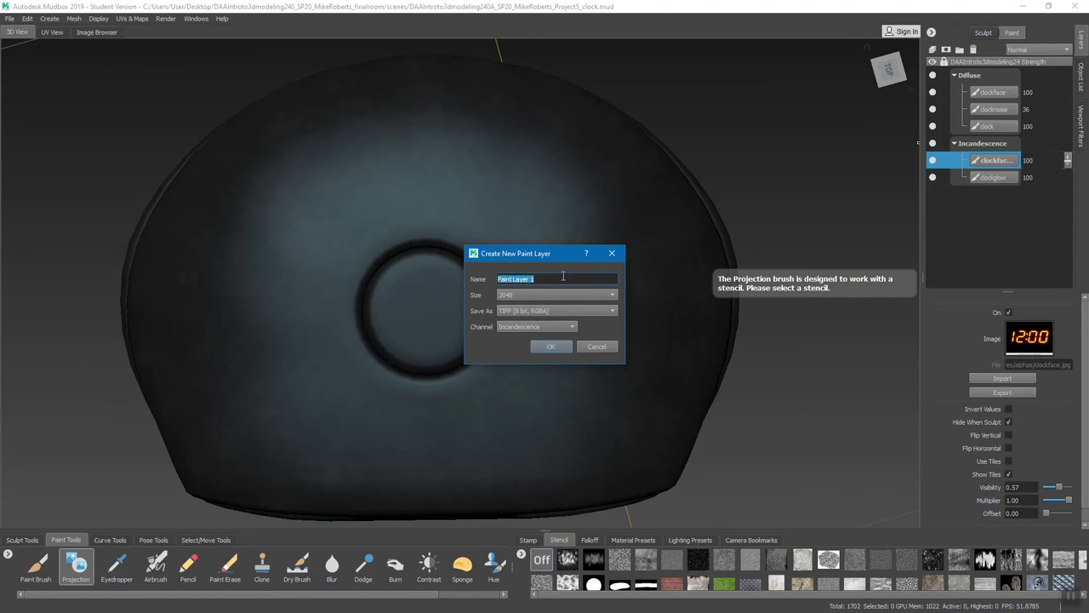
type("speakers")
left_click(513, 328)
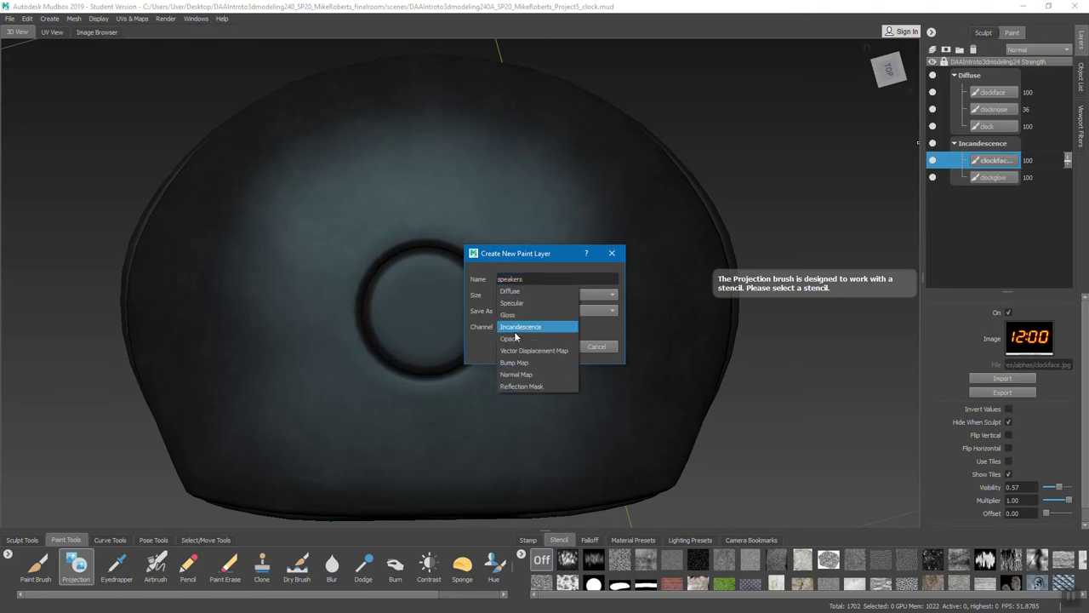
left_click(520, 363)
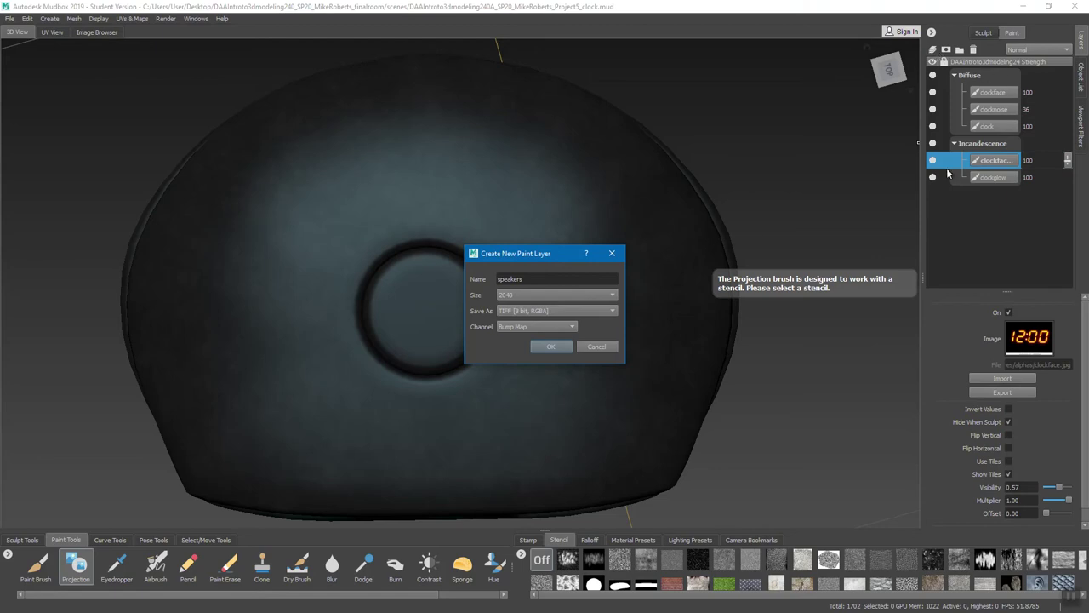
left_click(555, 345)
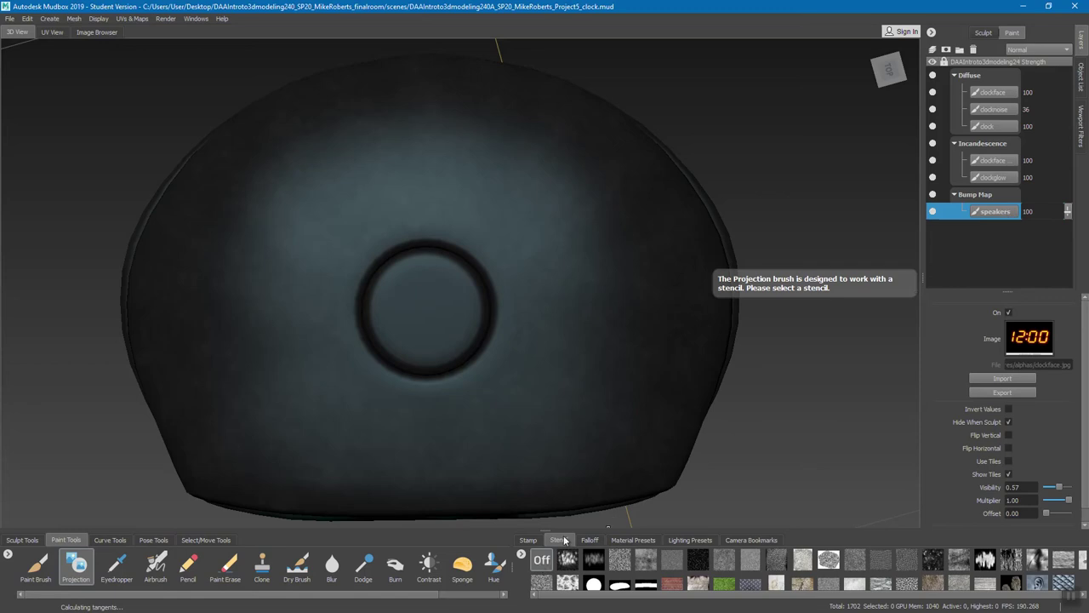
left_click(36, 566)
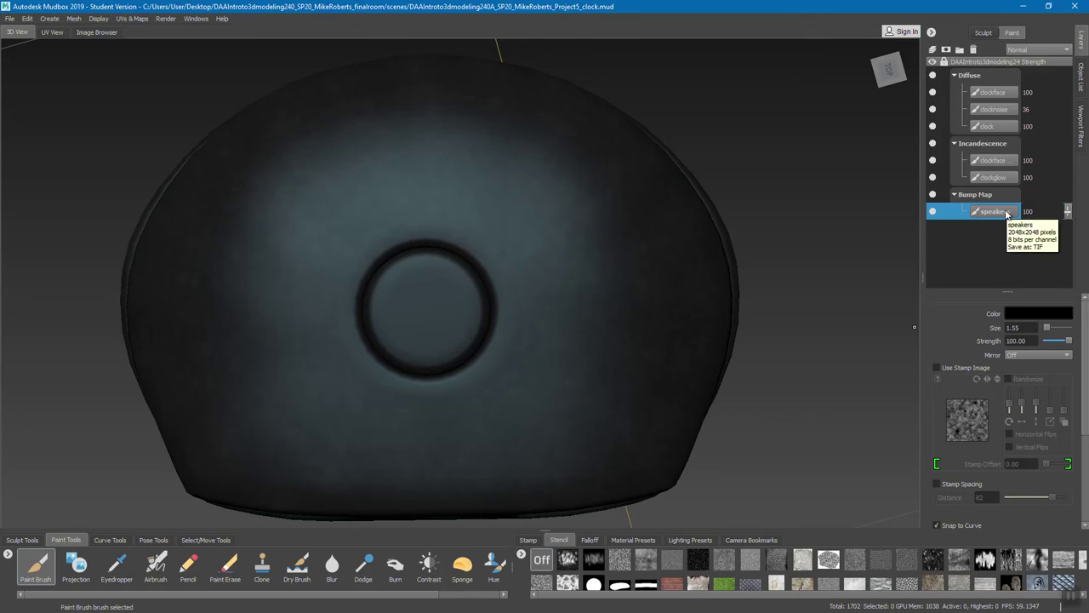
- Set the Paint Brush color to mid gray and flood the speakers bump layer with it
left_click(1043, 314)
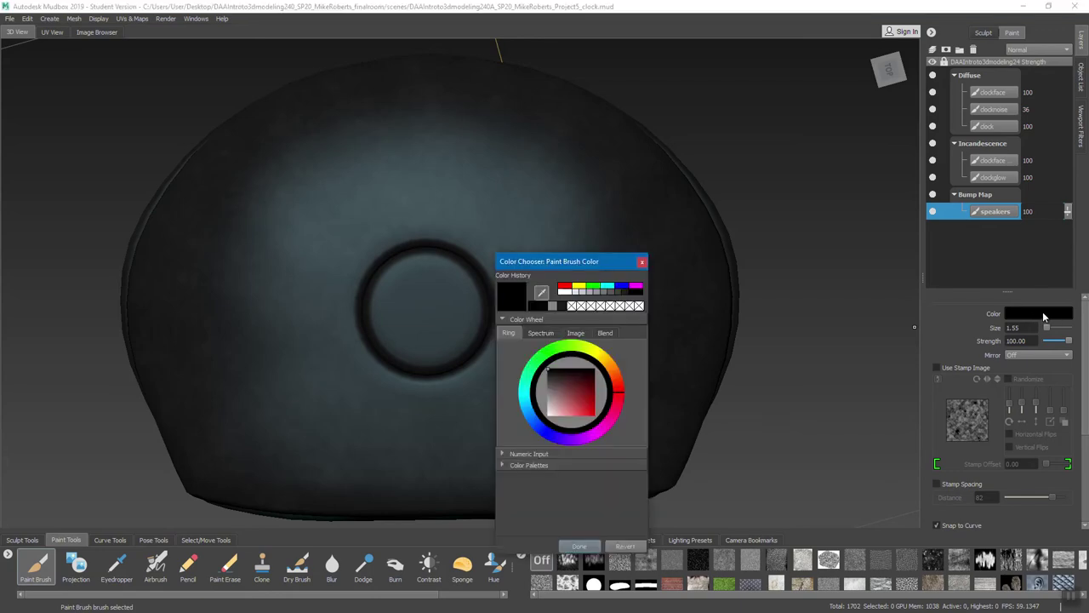
left_click(553, 305)
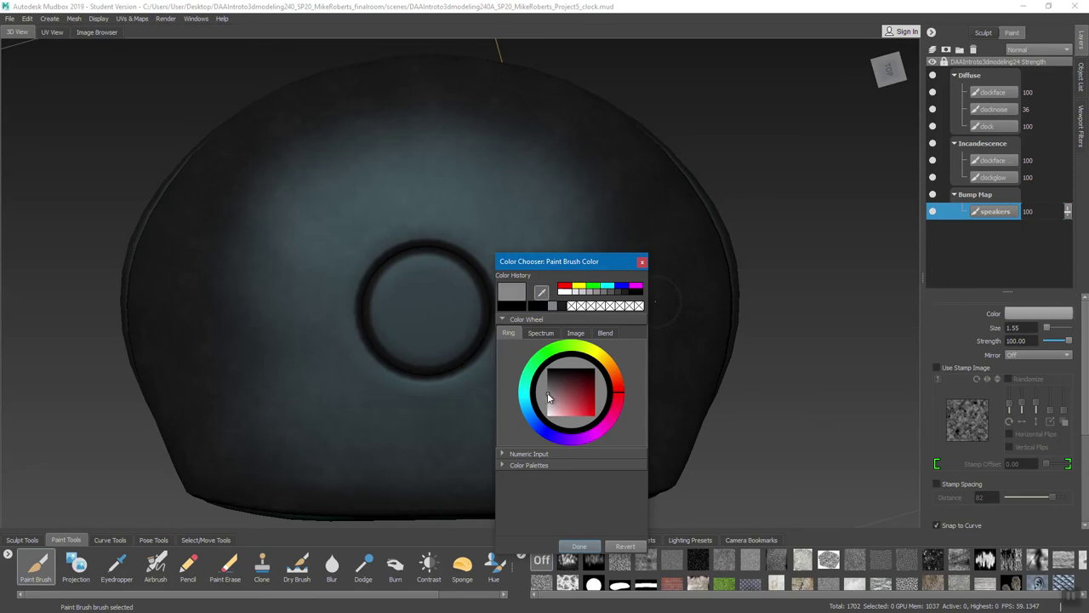
left_click(579, 546)
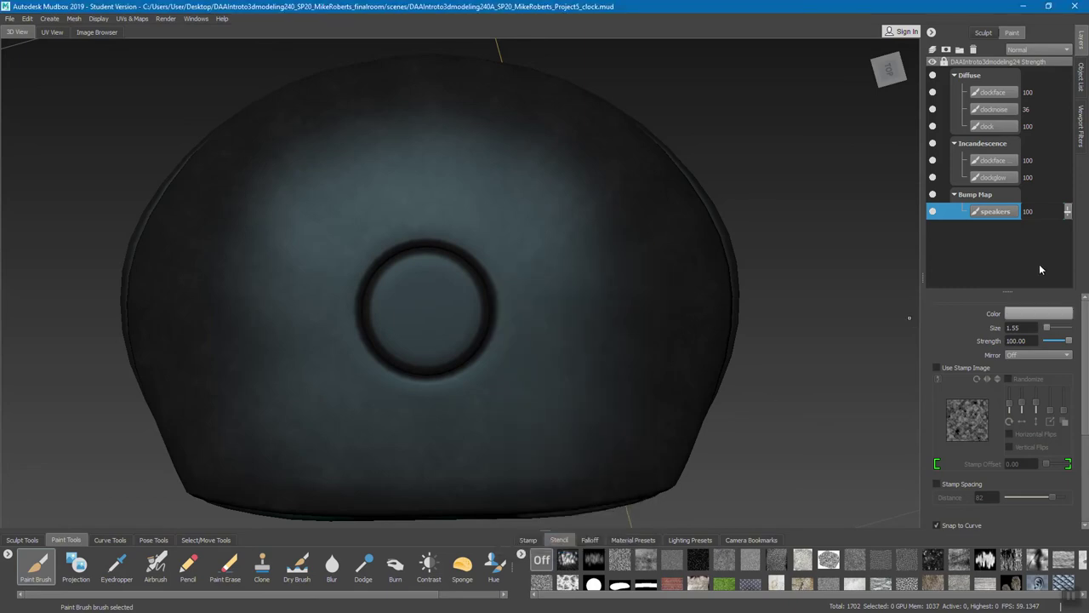
scroll(1084, 340, "down", 4)
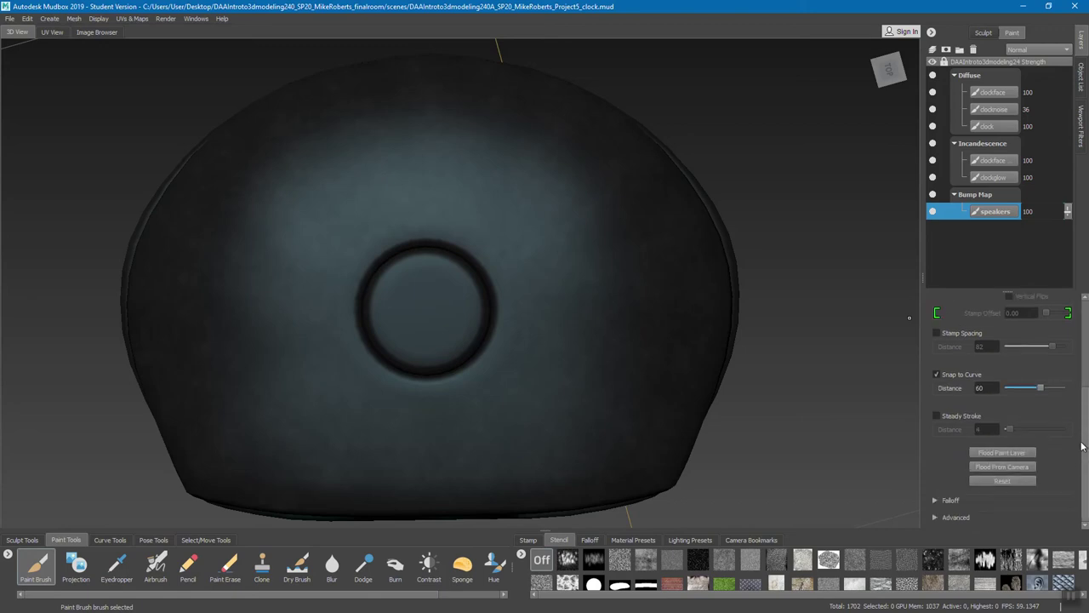
left_click(1019, 455)
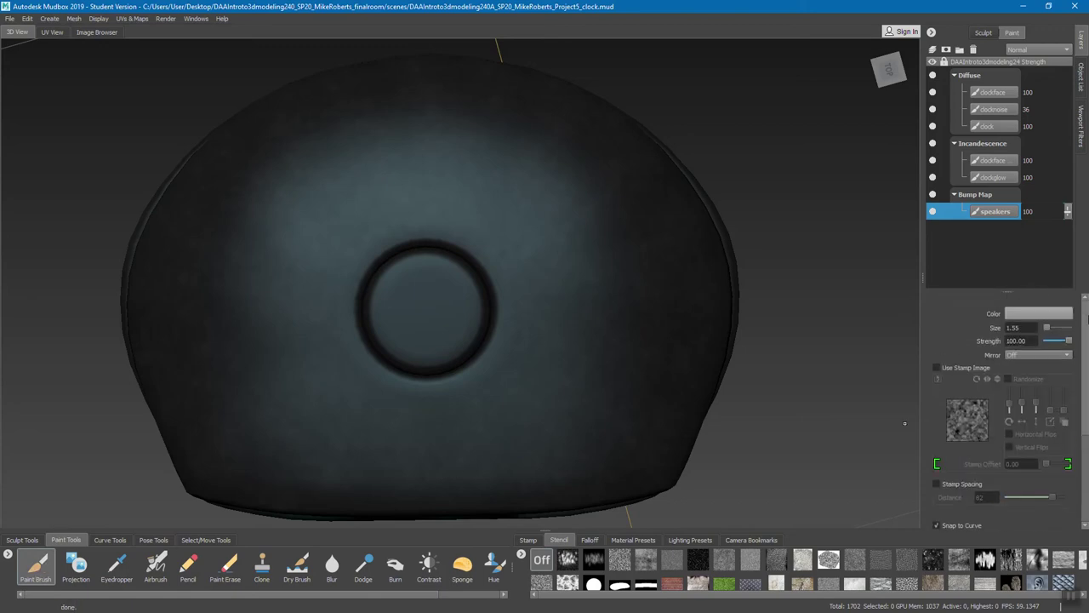
- Set the Paint Brush color to black
scroll(1086, 450, "up", 5)
left_click(1035, 315)
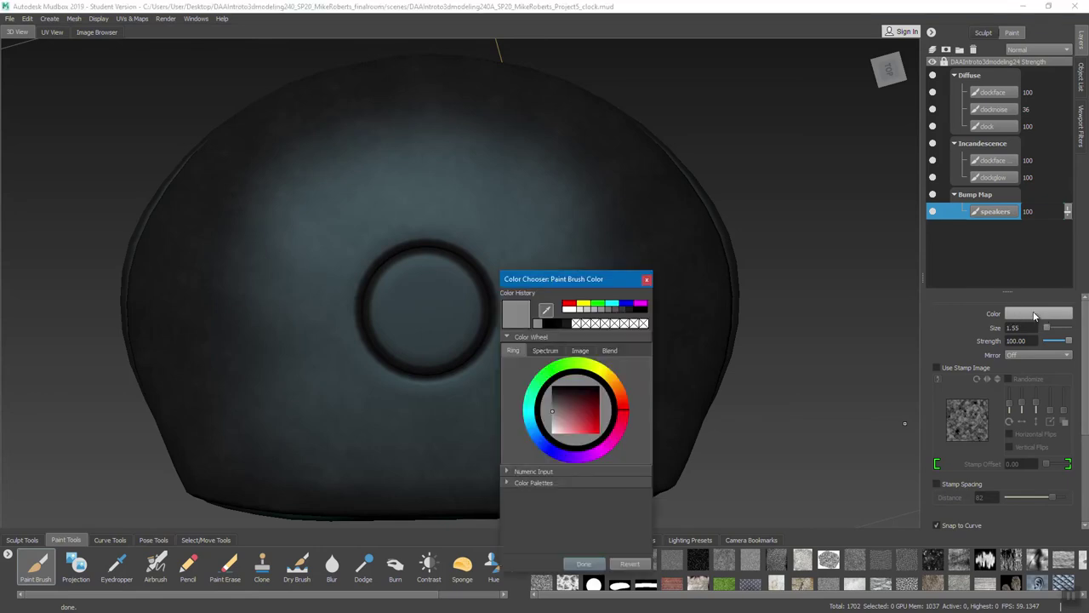
left_click(549, 323)
left_click(584, 564)
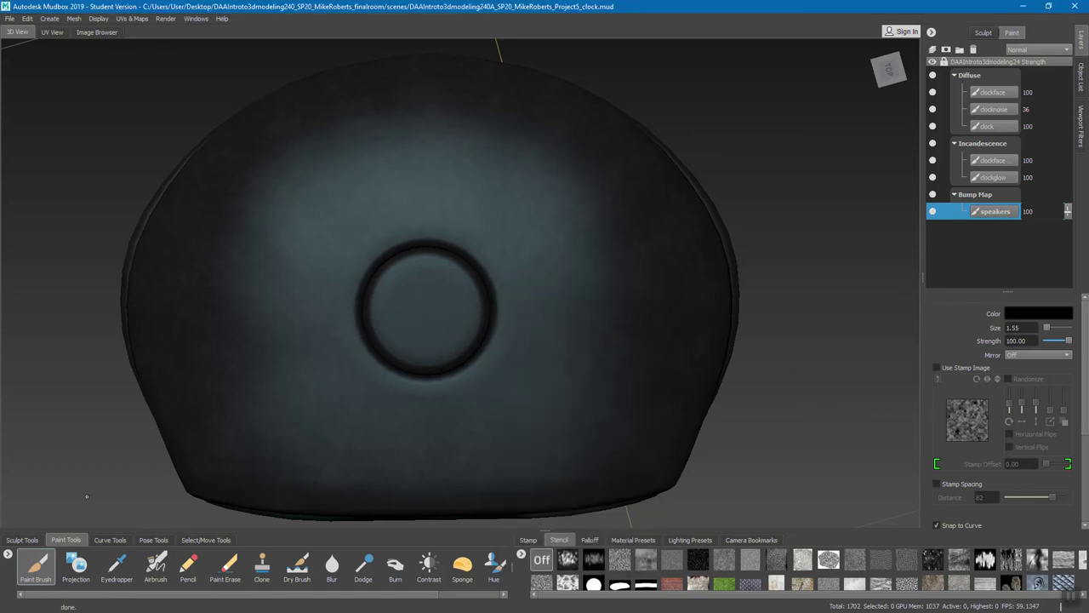
- Activate the Projection brush and set its color to black
left_click(76, 565)
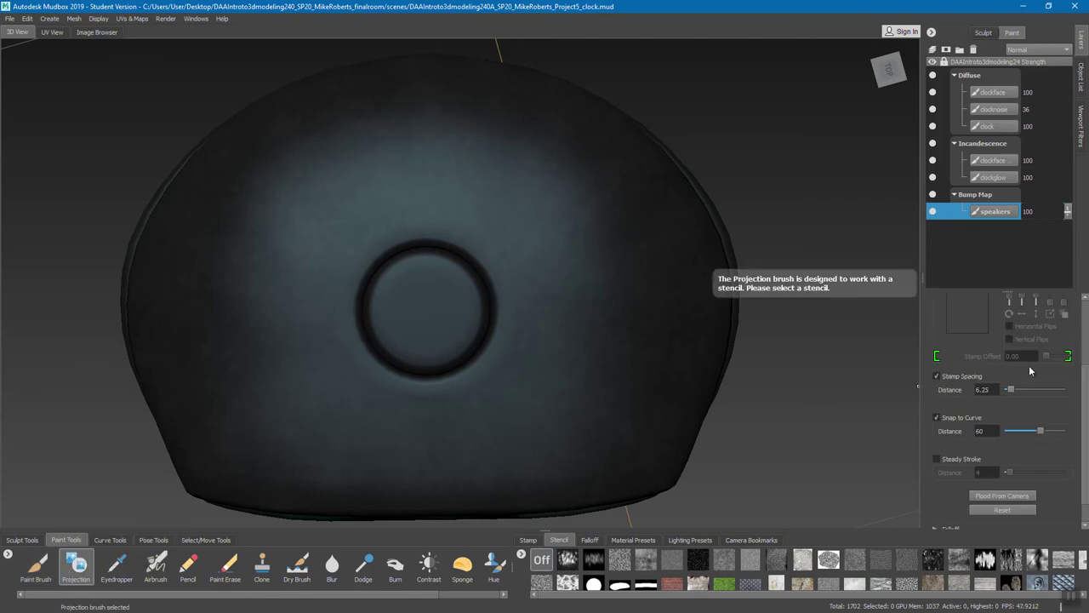
scroll(1085, 380, "up", 3)
left_click(1029, 314)
left_click(544, 341)
left_click(587, 581)
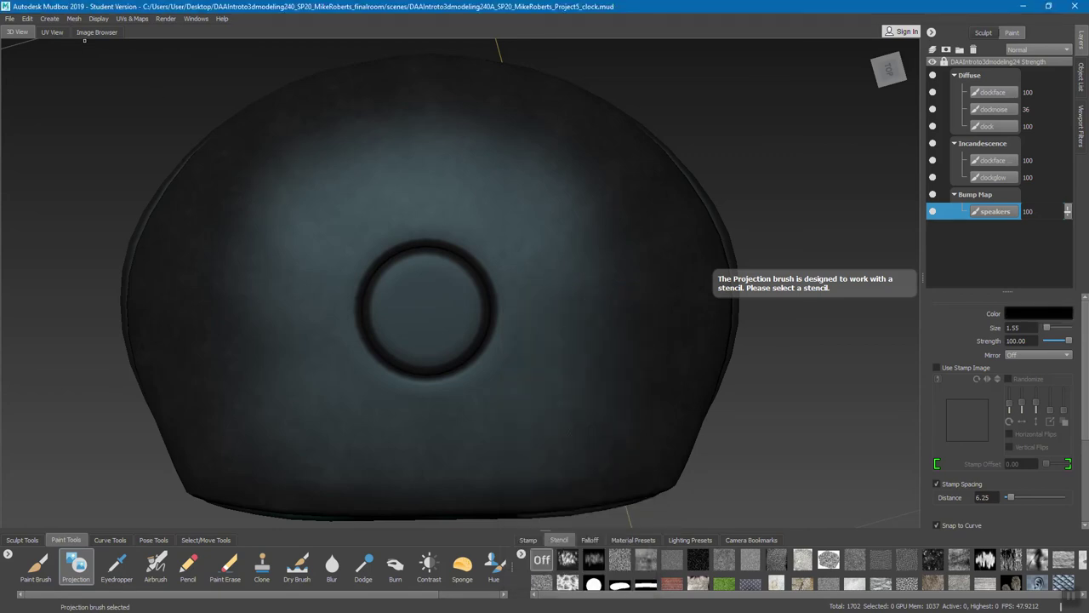
- Browse the image library to the alphas folder inside 3d art/textures
left_click(83, 32)
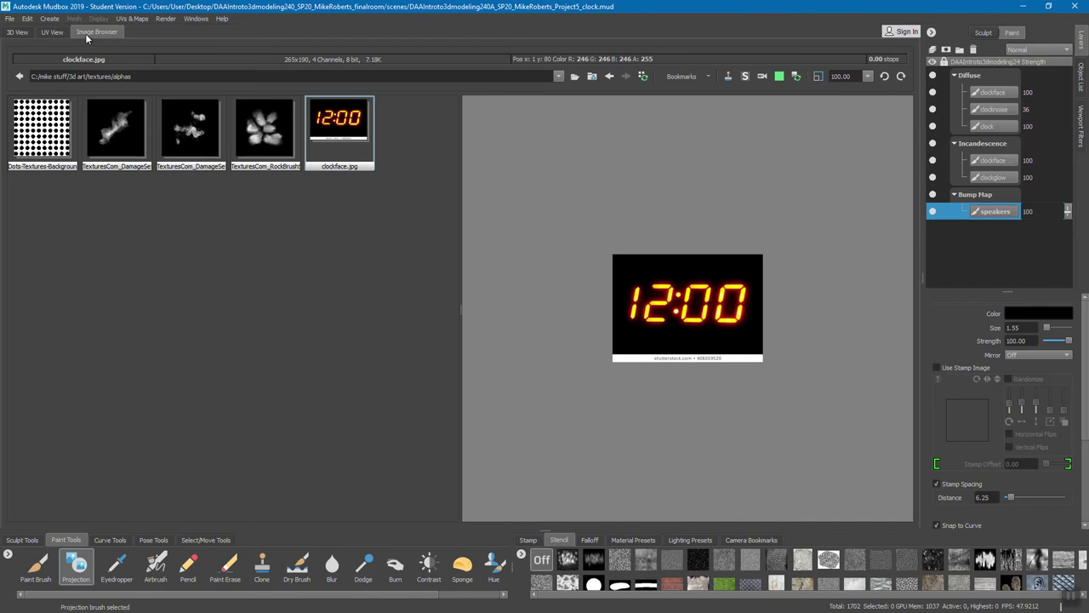
left_click(574, 77)
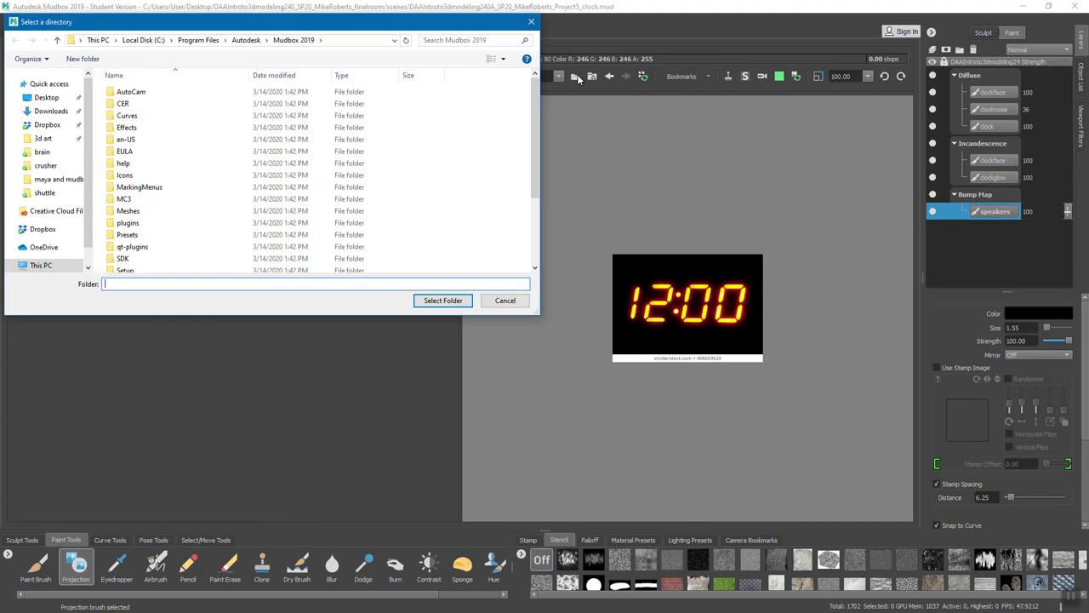
left_click(42, 138)
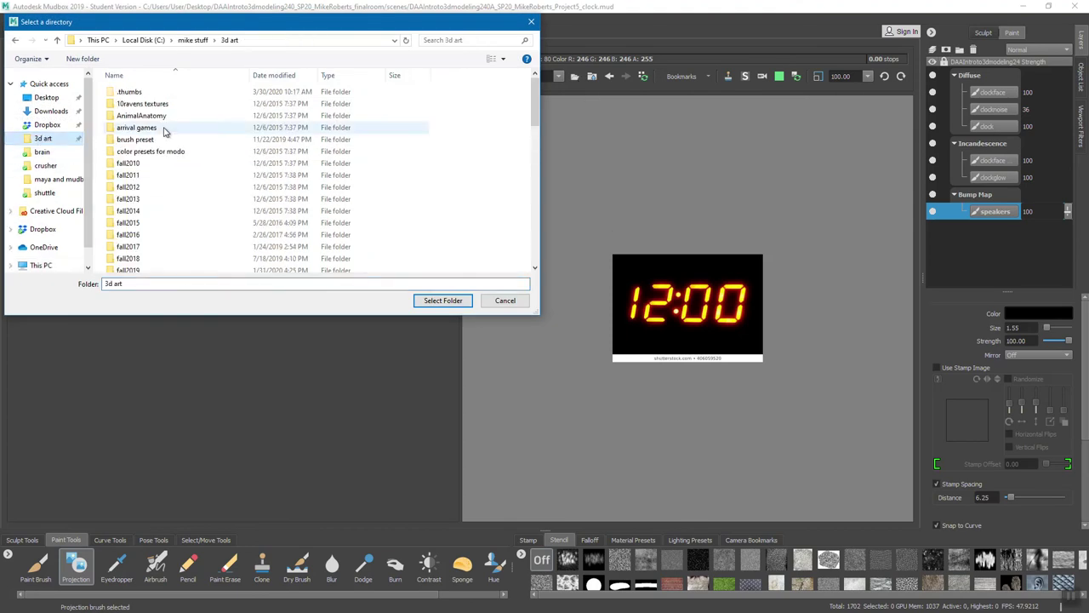
scroll(158, 134, "down", 15)
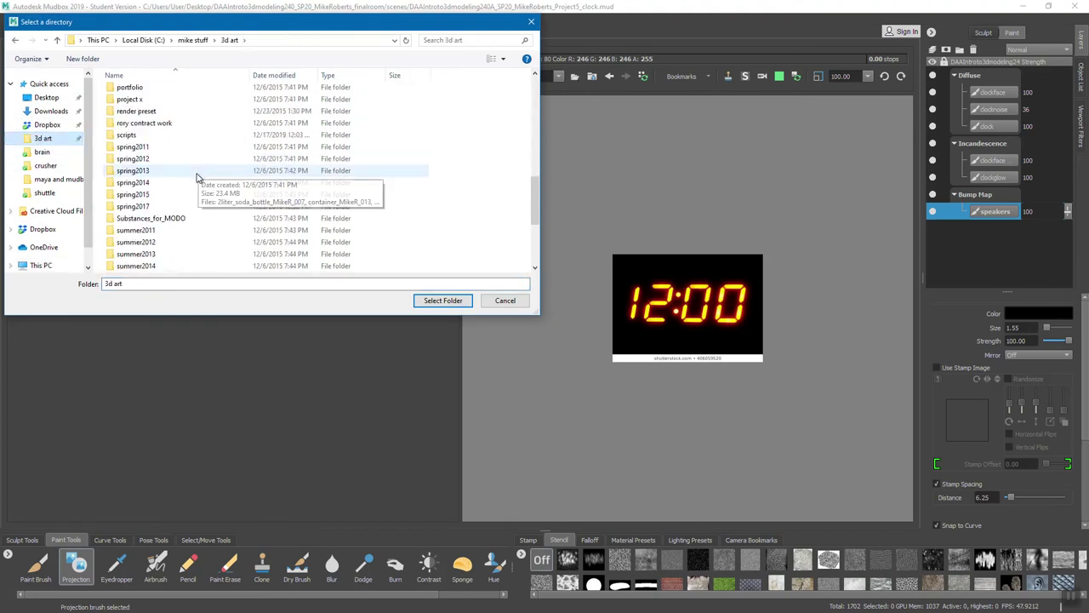
scroll(197, 176, "down", 3)
left_click(132, 219)
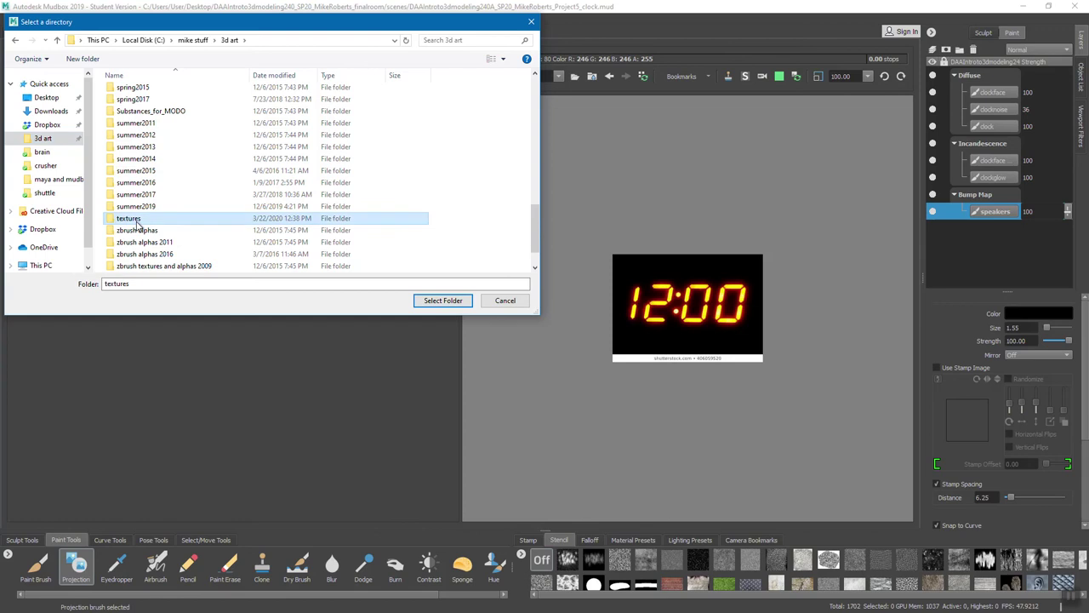
left_click(458, 301)
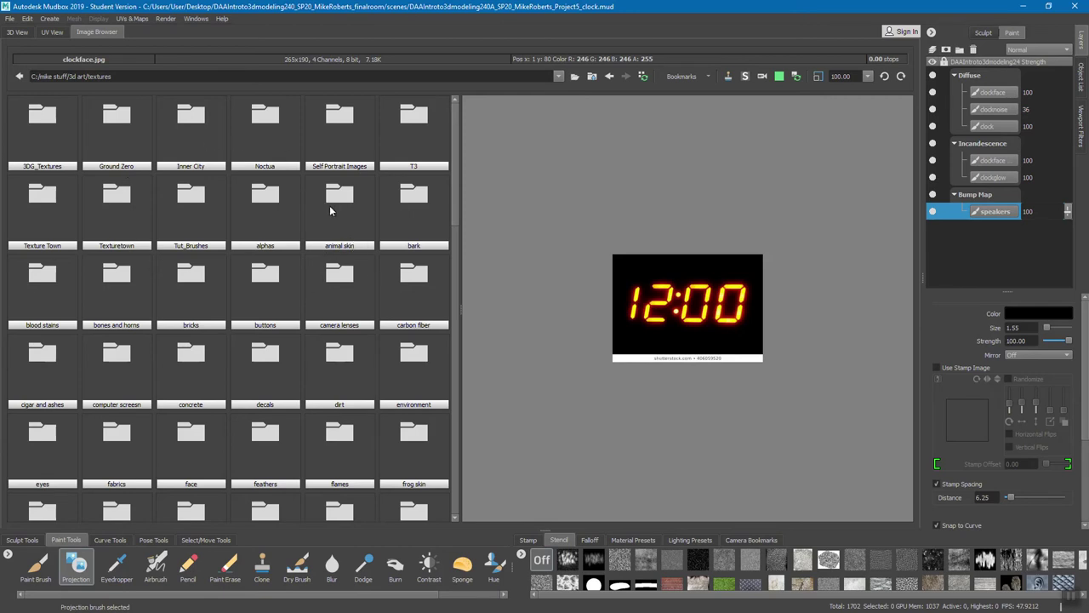
double_click(272, 197)
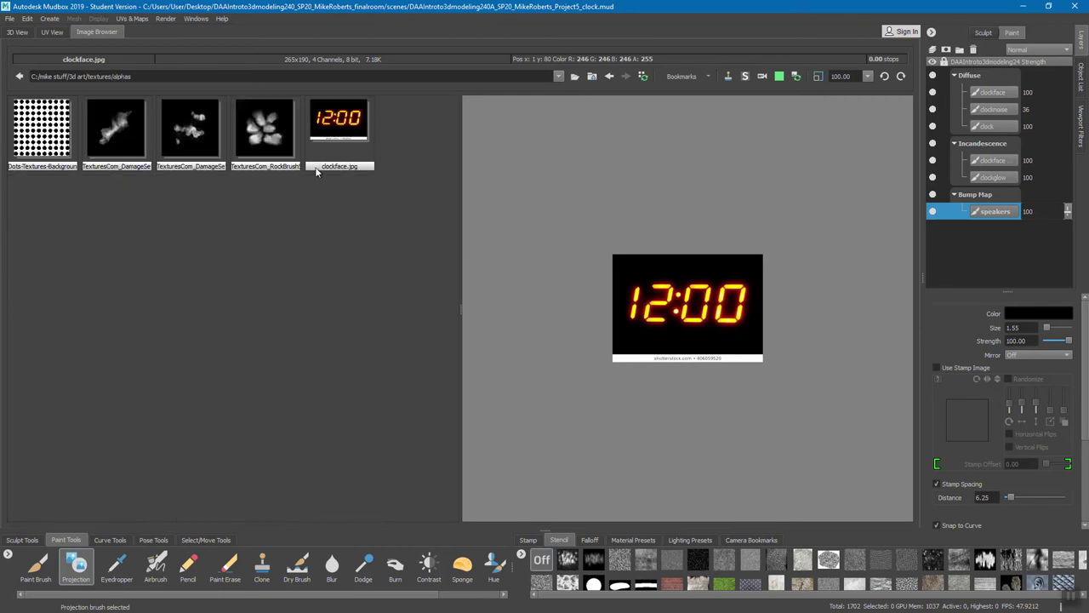
- Load the black dot grid image as the stencil and return to the 3D view of the clock
left_click(45, 140)
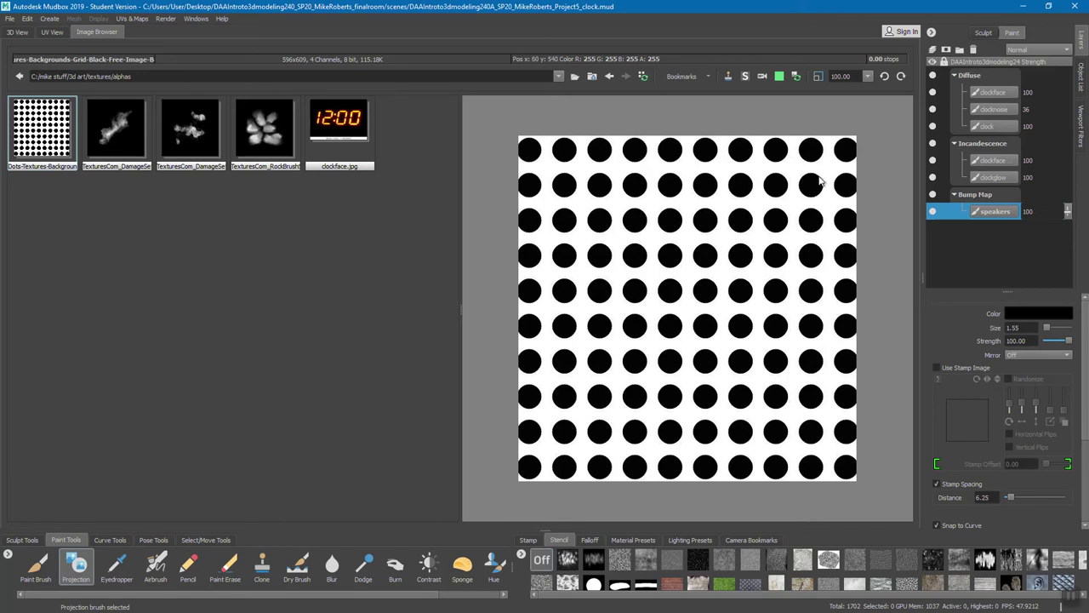
left_click(745, 78)
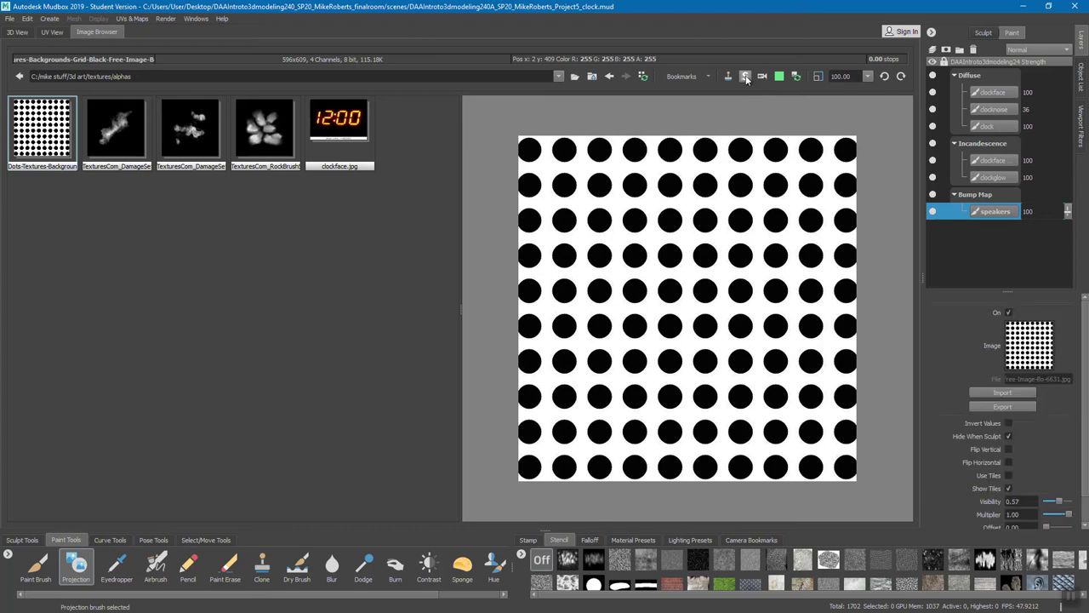
left_click(18, 32)
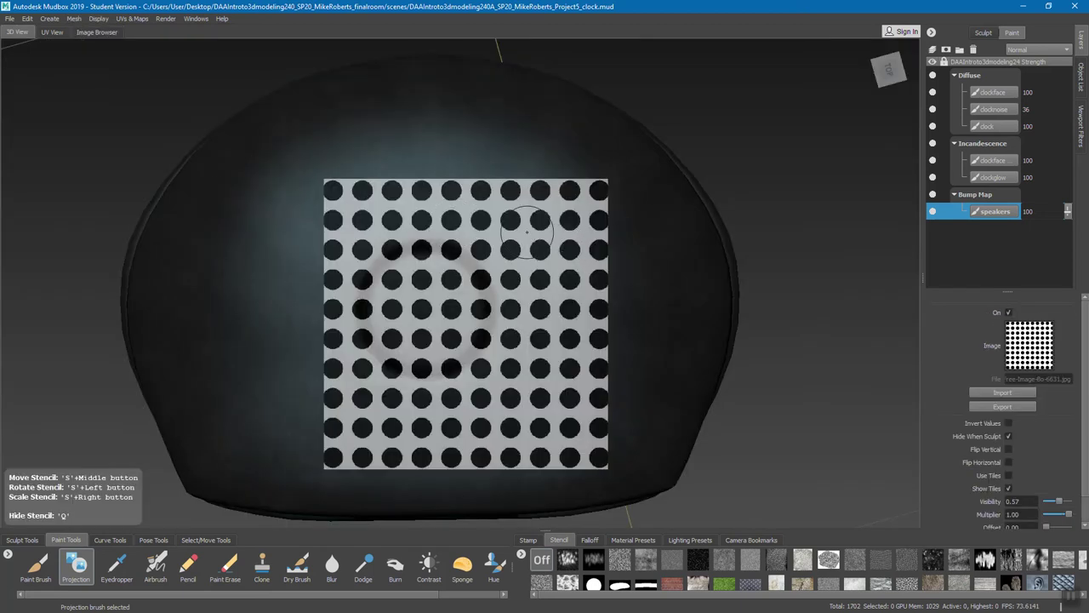
left_click(99, 34)
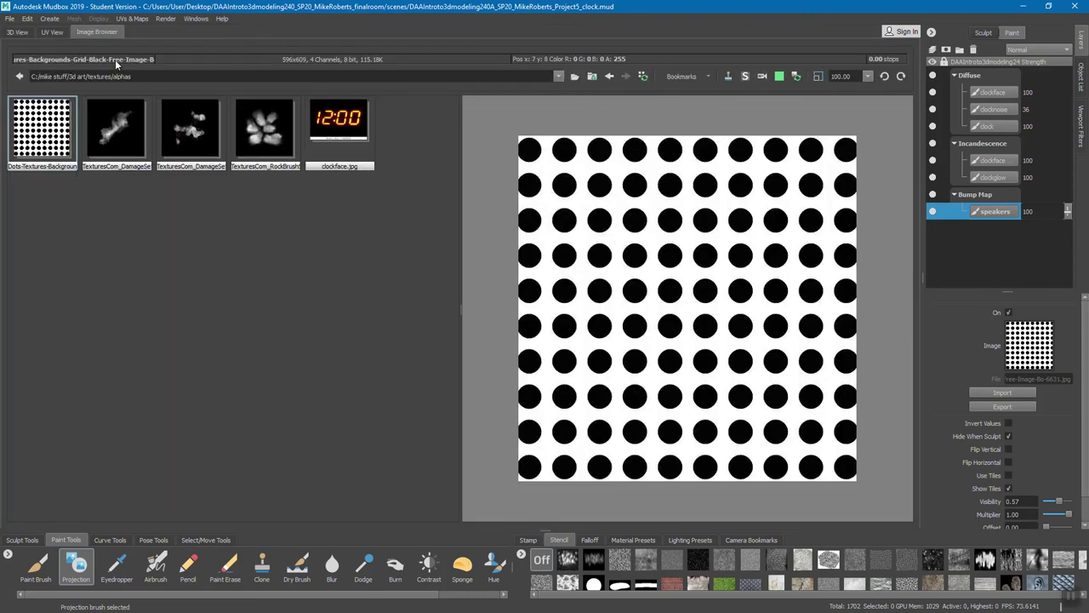
left_click(19, 33)
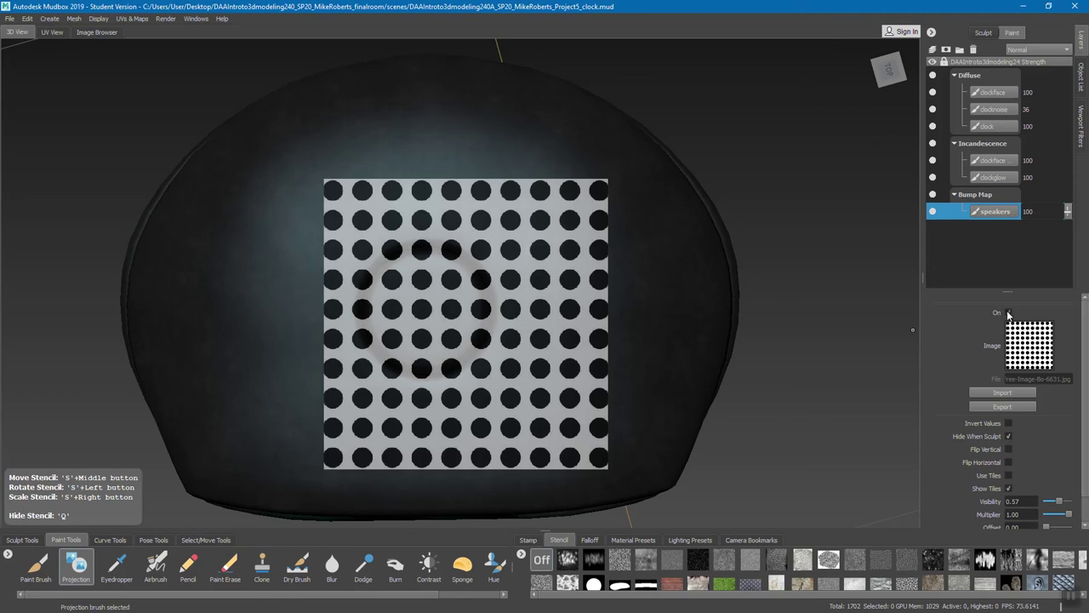
- Activate the Projection brush and move, scale and straighten the dot stencil over the clock's top, overlapping the upper half of the round button
left_click_drag(1083, 389, 1080, 437)
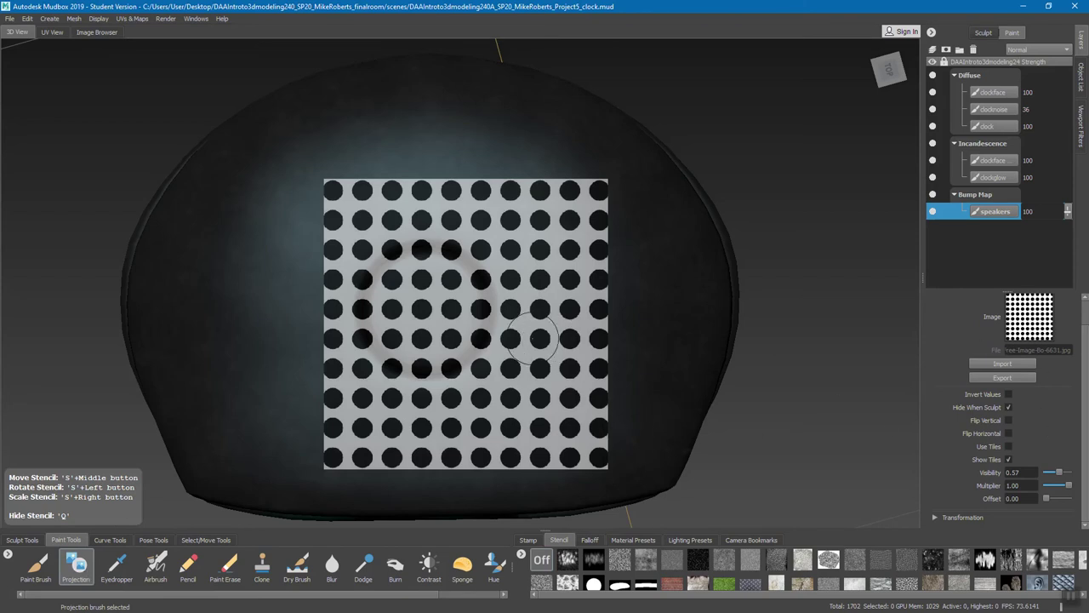
left_click(86, 576)
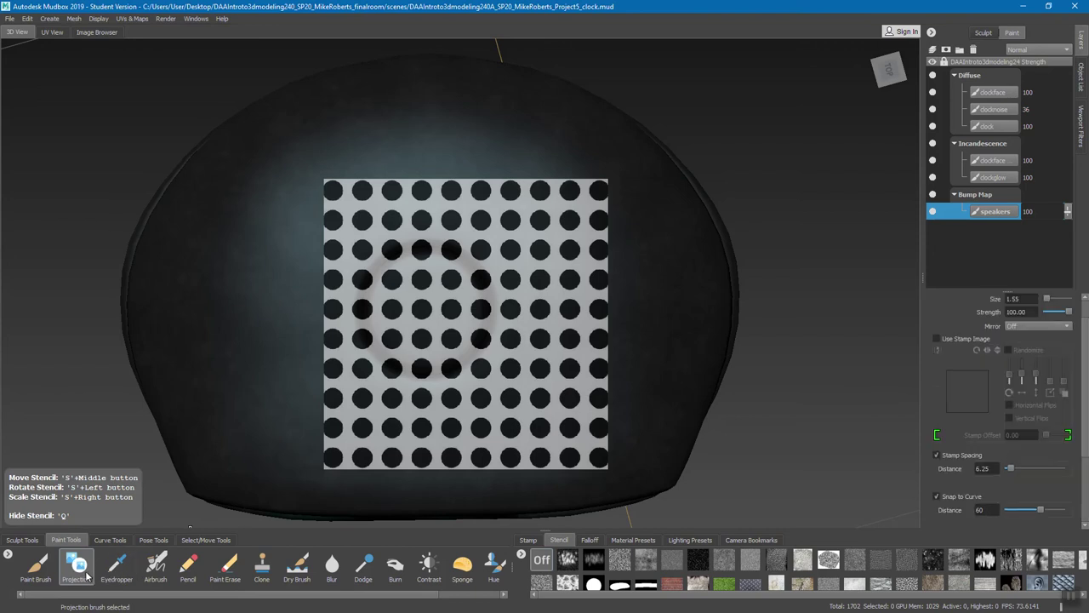
scroll(1065, 360, "up", 1)
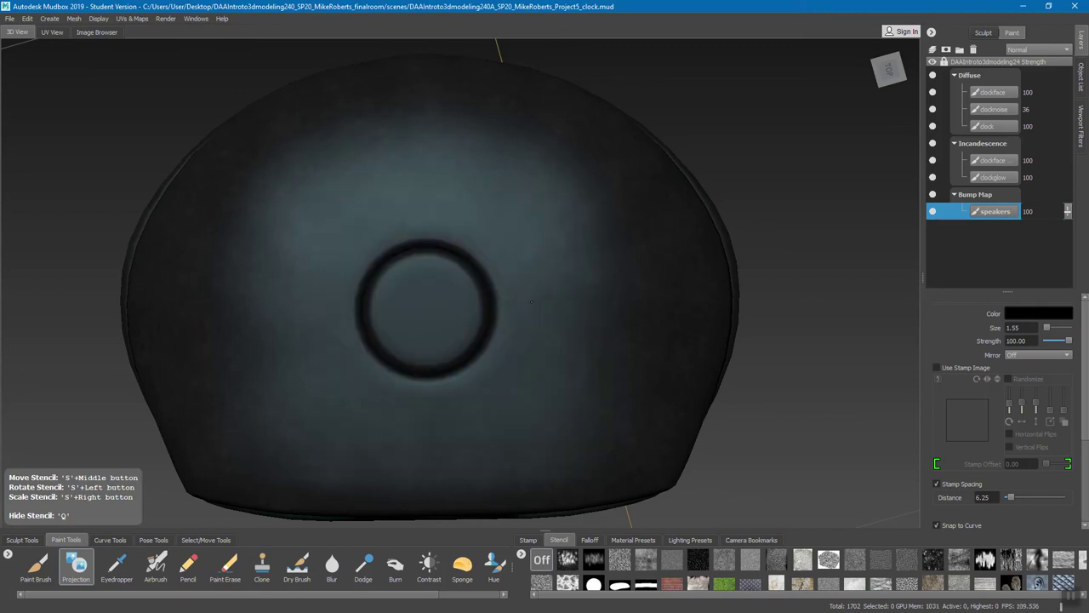
middle_click_drag(517, 279, 472, 171)
right_click_drag(475, 165, 514, 192)
left_click_drag(514, 192, 526, 201)
right_click_drag(526, 202, 476, 230)
middle_click_drag(476, 229, 473, 189)
left_click_drag(473, 189, 431, 194)
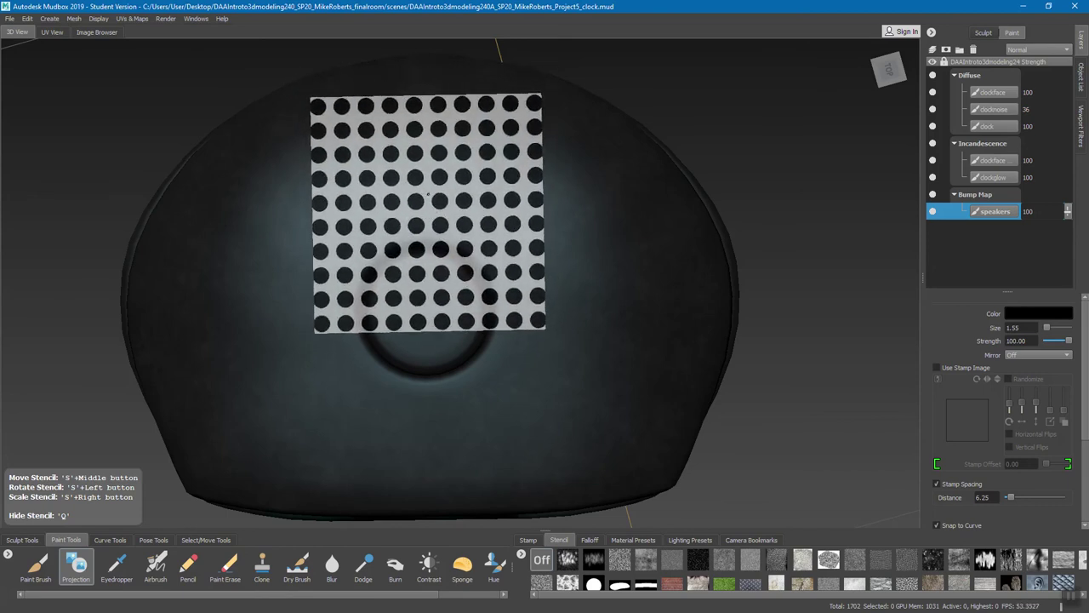
- Try projecting the dot stencil onto the speakers layer with the Projection color set to white
key("q")
left_click(1030, 315)
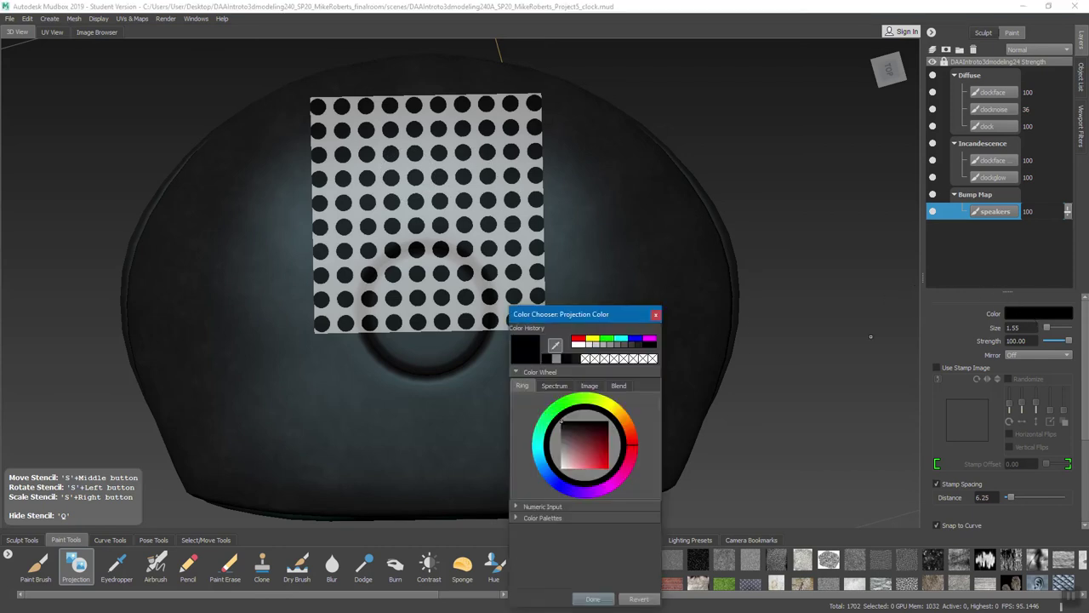
left_click(574, 344)
left_click(593, 598)
mouse_move(462, 163)
left_mouse_down()
mouse_move(379, 162)
mouse_move(476, 166)
mouse_move(375, 175)
mouse_move(353, 170)
mouse_move(353, 153)
mouse_move(342, 202)
mouse_move(320, 155)
mouse_move(321, 223)
mouse_move(342, 202)
mouse_move(374, 206)
left_mouse_up()
mouse_move(340, 129)
left_mouse_down()
mouse_move(355, 136)
mouse_move(366, 170)
left_mouse_up()
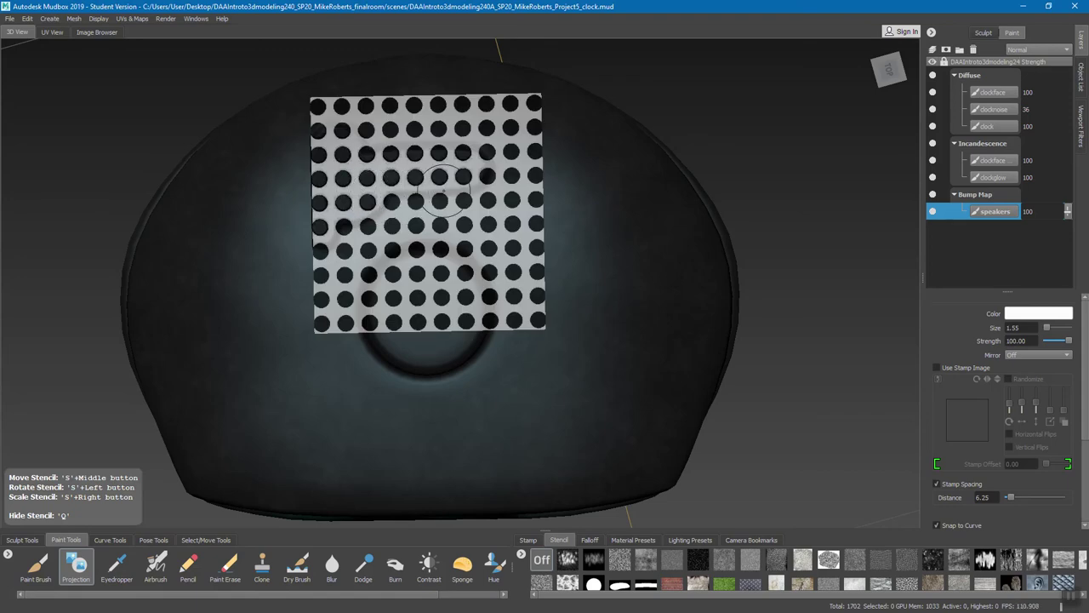
key("ctrl+z")
- Set the Projection color to mid gray
left_click(1050, 317)
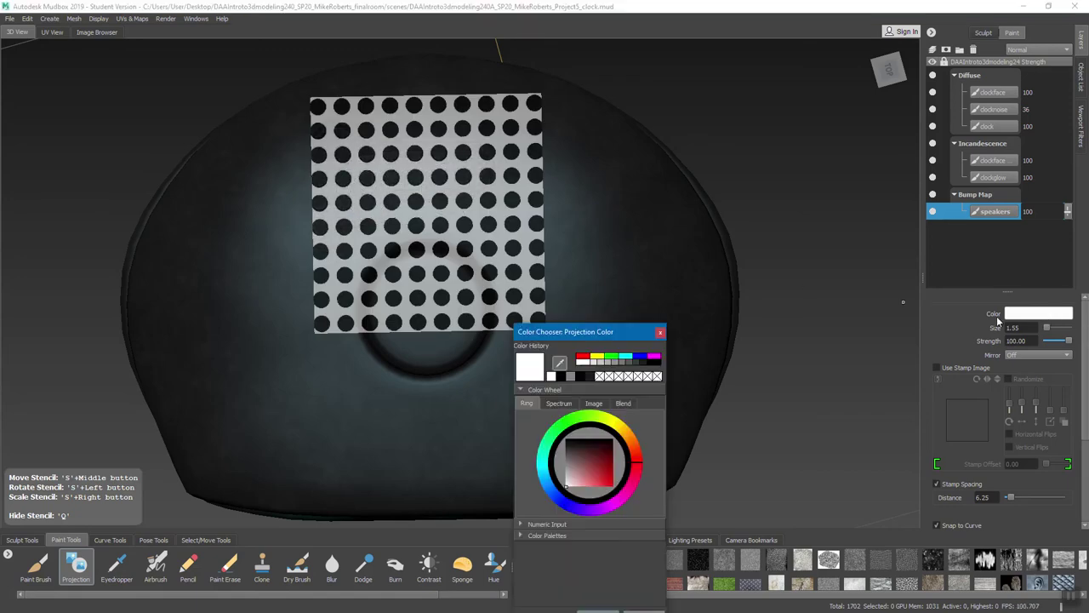
left_click(569, 376)
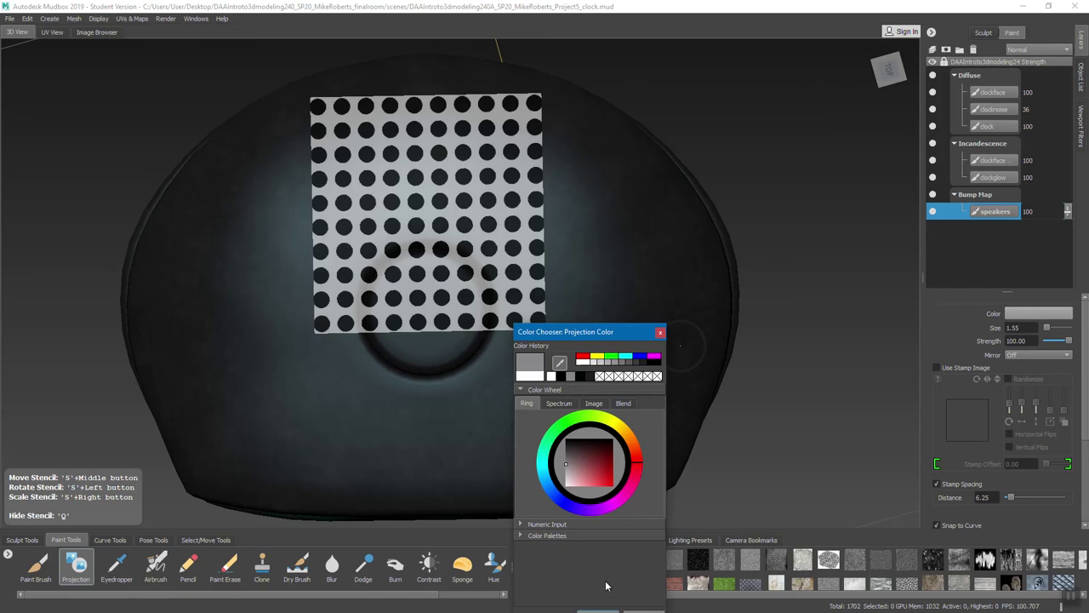
left_click_drag(598, 334, 716, 224)
left_click(709, 507)
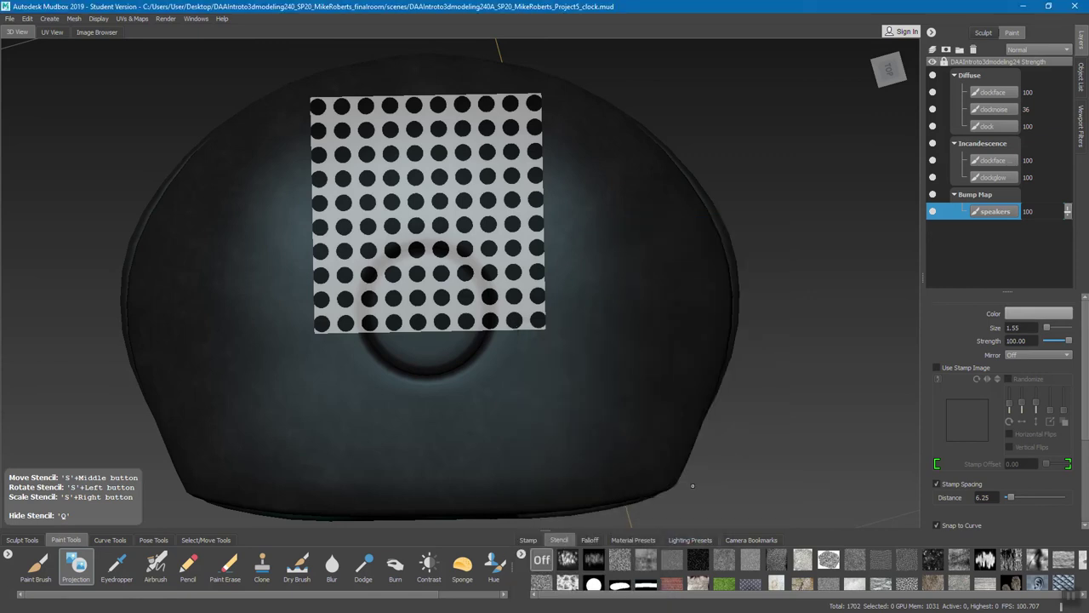
- Project the dot stencil onto the speakers bump layer across the clock's top, filling the grid around the round button
key("q")
mouse_move(366, 201)
left_mouse_down()
mouse_move(342, 132)
mouse_move(344, 201)
mouse_move(320, 200)
mouse_move(320, 132)
mouse_move(436, 128)
left_mouse_up()
mouse_move(344, 202)
left_mouse_down()
mouse_move(320, 238)
mouse_move(366, 249)
mouse_move(344, 274)
mouse_move(320, 274)
mouse_move(391, 202)
mouse_move(462, 177)
mouse_move(415, 176)
mouse_move(462, 129)
mouse_move(340, 125)
mouse_move(366, 108)
mouse_move(318, 108)
left_mouse_up()
left_click_drag(438, 107, 391, 107)
mouse_move(363, 208)
left_mouse_down()
mouse_move(415, 201)
mouse_move(461, 107)
mouse_move(438, 103)
mouse_move(510, 175)
mouse_move(487, 200)
mouse_move(513, 200)
mouse_move(511, 150)
mouse_move(527, 103)
left_mouse_up()
mouse_move(513, 223)
left_mouse_down()
mouse_move(523, 246)
mouse_move(488, 212)
mouse_move(440, 219)
mouse_move(323, 298)
mouse_move(343, 299)
left_mouse_up()
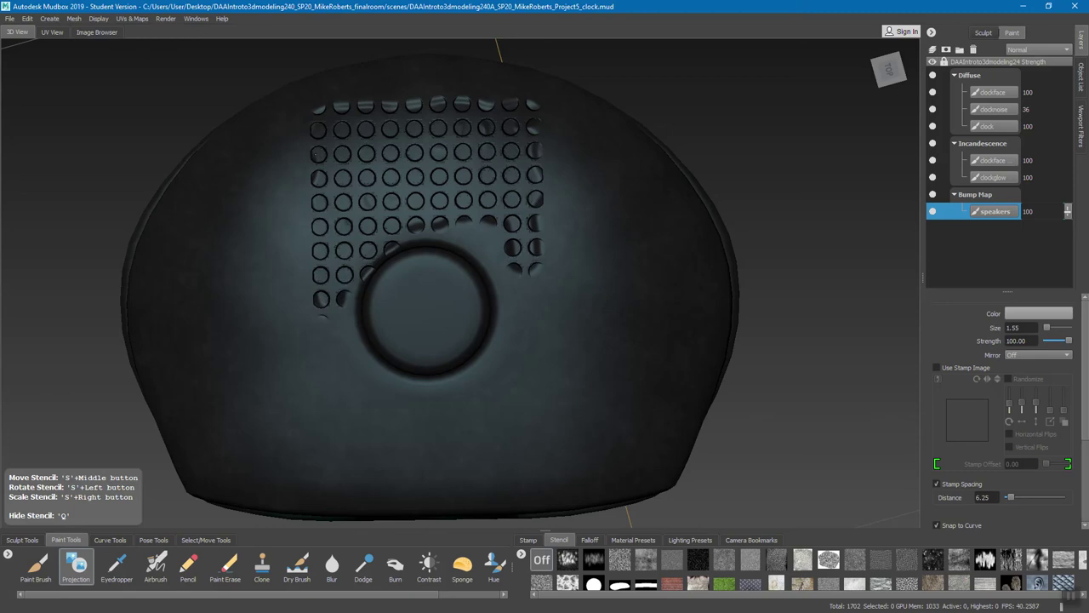
mouse_move(416, 228)
left_mouse_down()
mouse_move(464, 225)
mouse_move(536, 291)
mouse_move(489, 270)
mouse_move(514, 295)
mouse_move(538, 247)
left_mouse_up()
left_click_drag(534, 126, 535, 151)
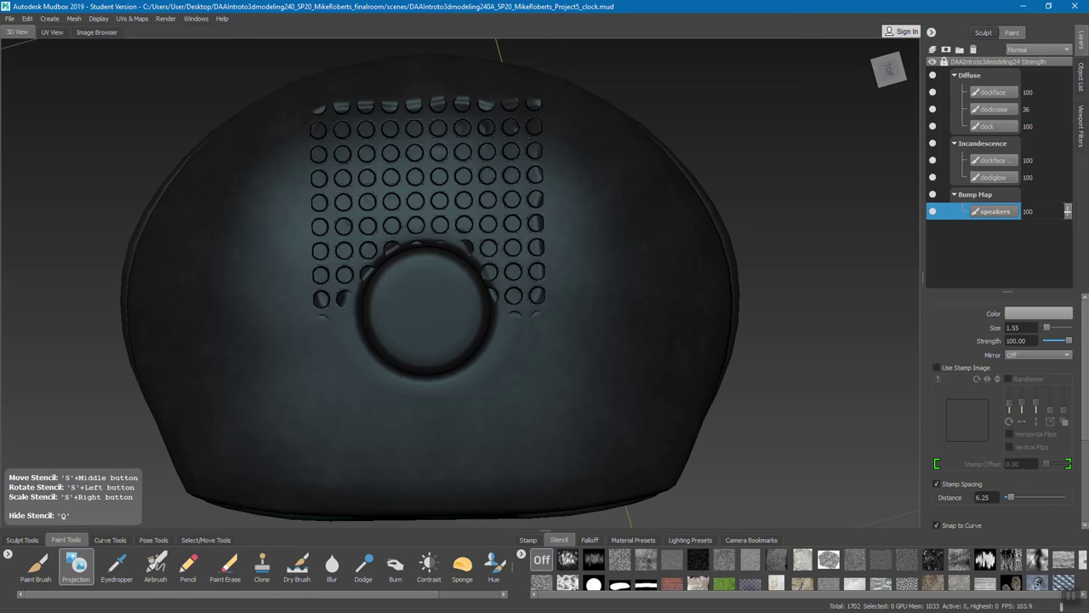
left_click_drag(465, 248, 485, 273)
mouse_move(345, 298)
left_mouse_down()
mouse_move(322, 320)
mouse_move(316, 300)
left_mouse_up()
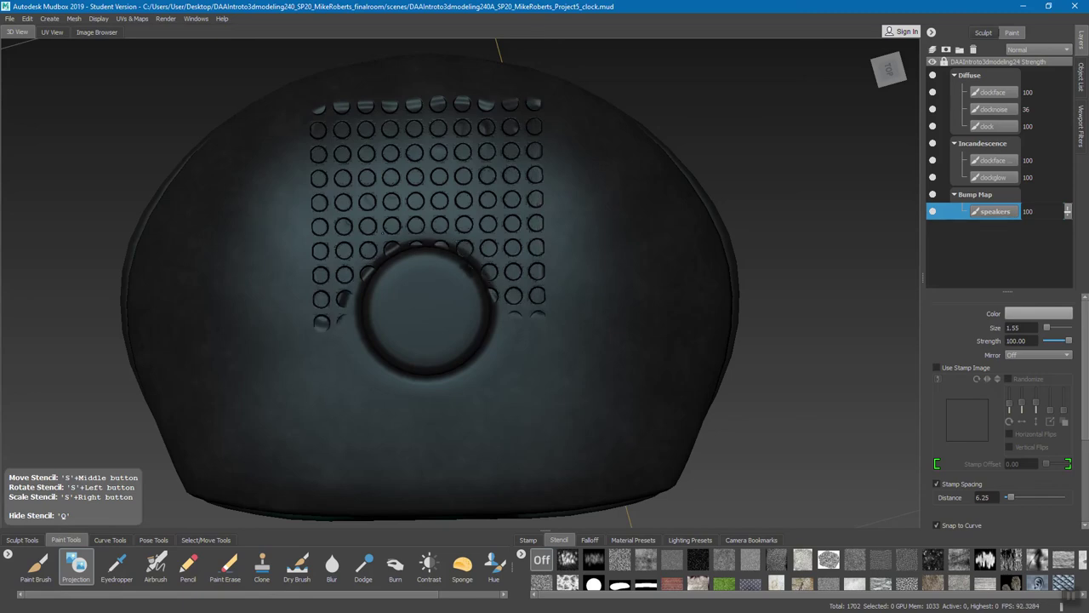
mouse_move(485, 103)
left_mouse_down()
mouse_move(507, 104)
mouse_move(318, 106)
mouse_move(428, 107)
left_mouse_up()
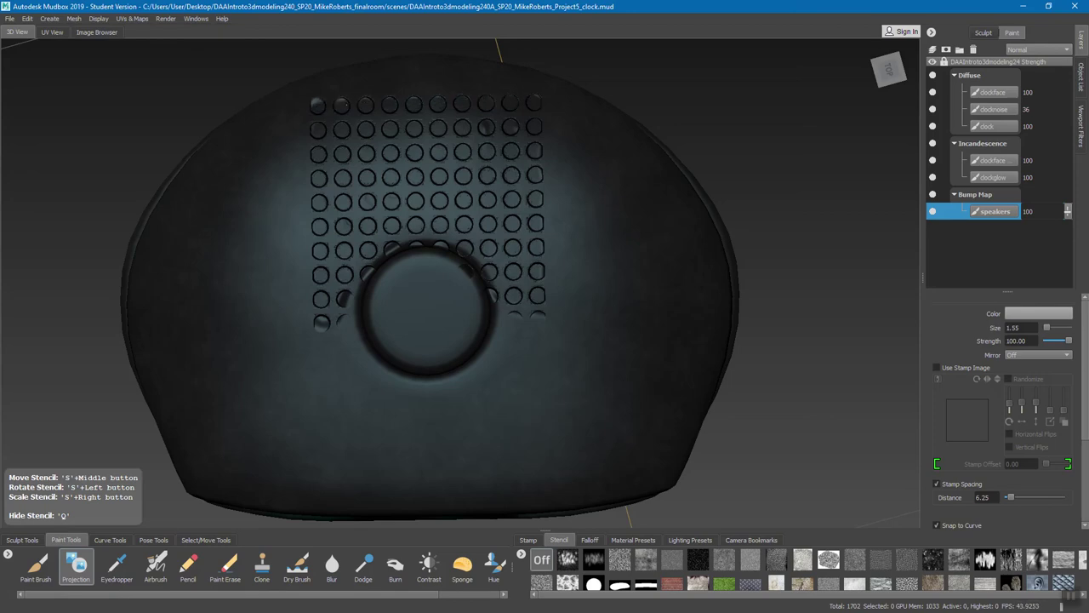
key("q")
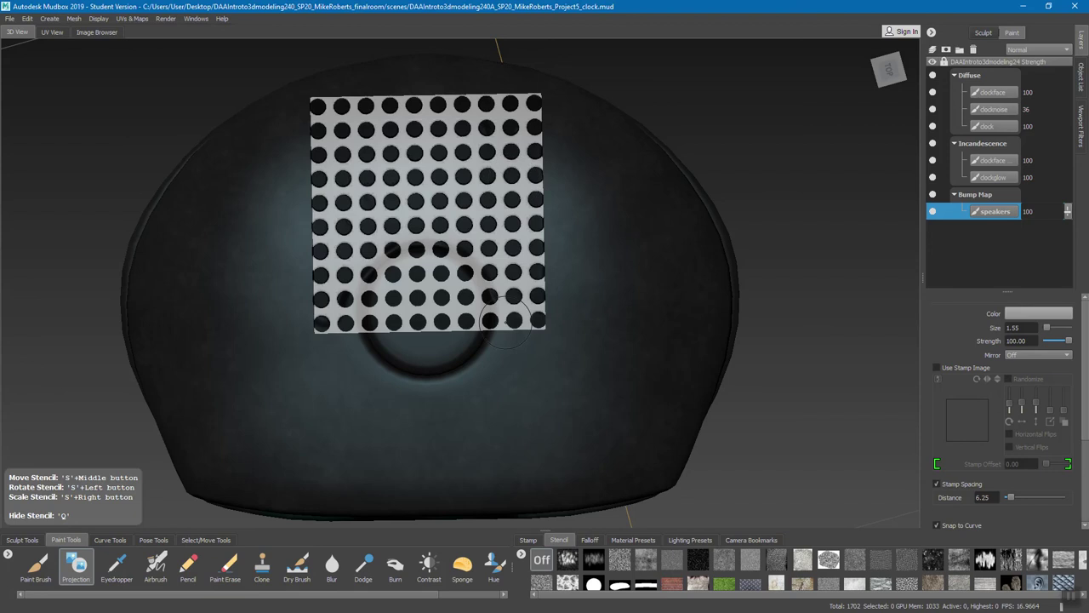
- Turn off the dot stencil to uncover the speaker pattern on the clock's top
left_click(539, 559)
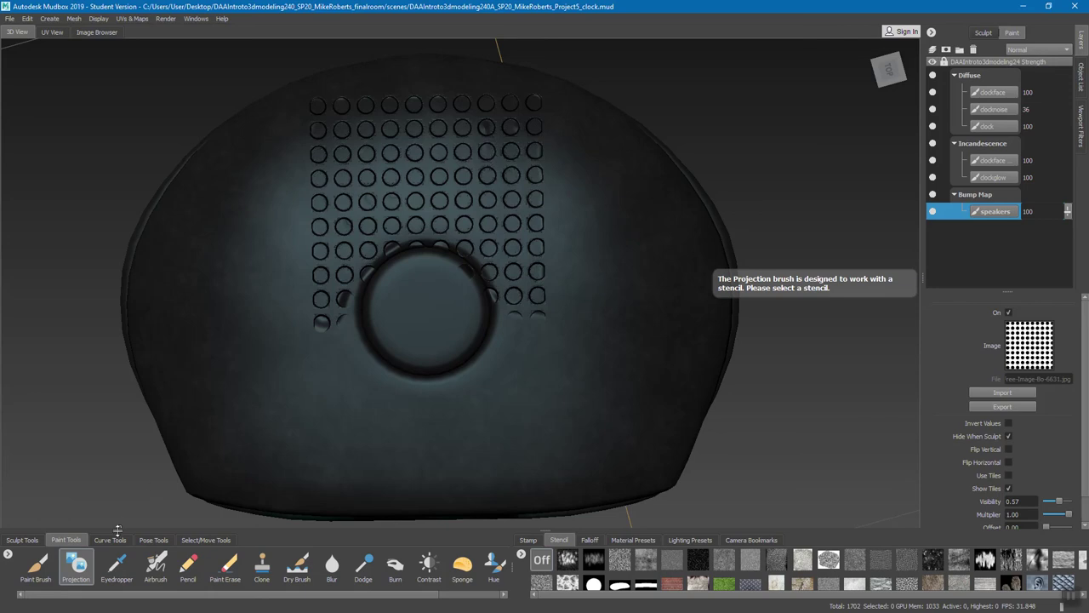
left_click(75, 564)
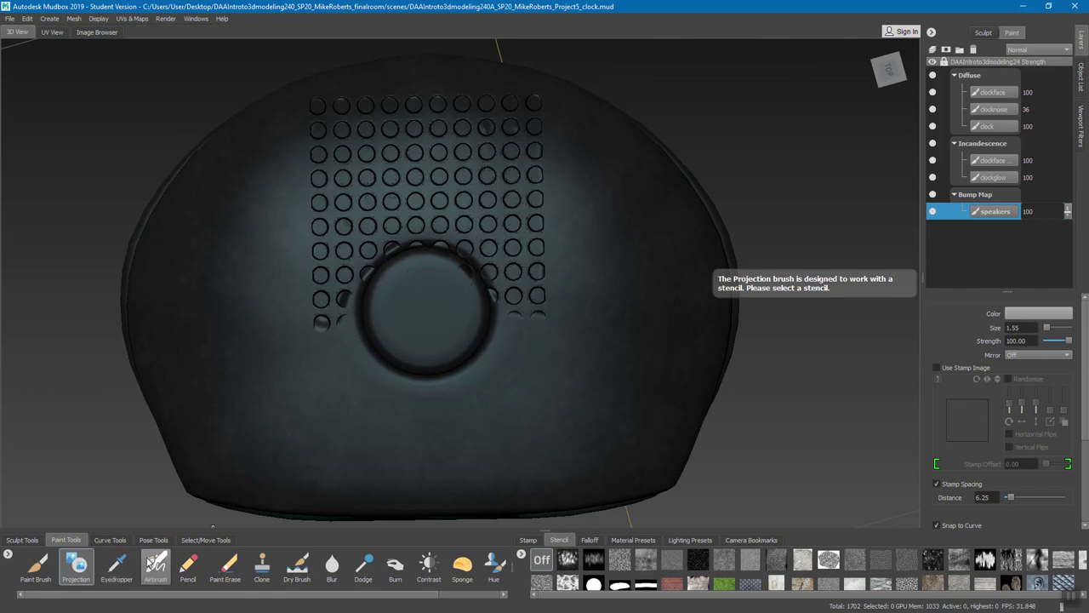
- Try to erase the incomplete dots beside the round button with Paint Erase, and undo the stroke
left_click(116, 566)
left_click(155, 569)
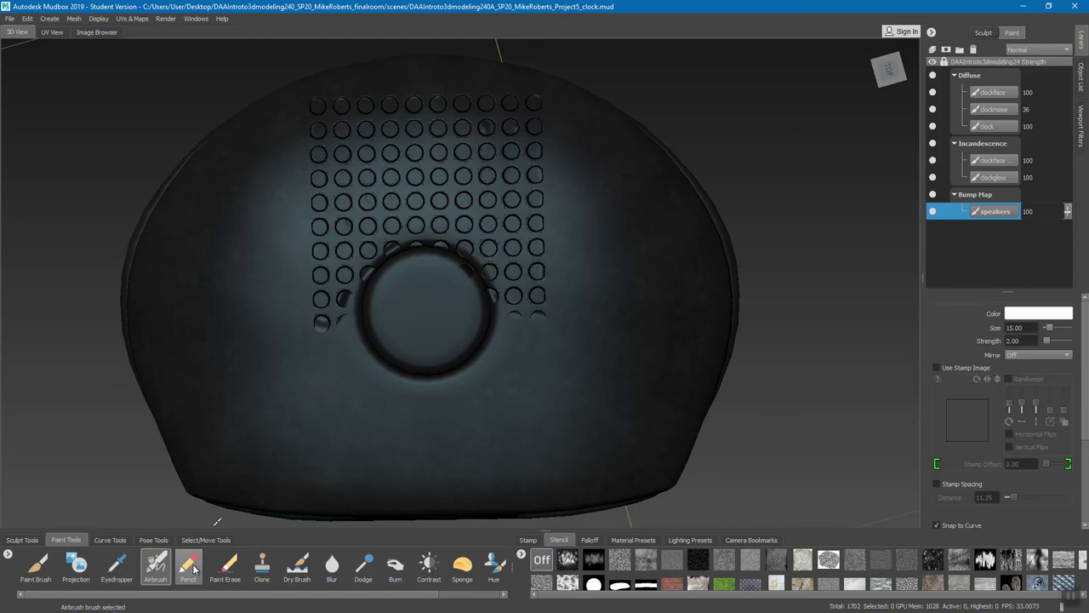
left_click(228, 566)
mouse_move(317, 311)
left_mouse_down()
mouse_move(326, 318)
mouse_move(300, 289)
mouse_move(298, 315)
mouse_move(350, 270)
mouse_move(353, 280)
left_mouse_up()
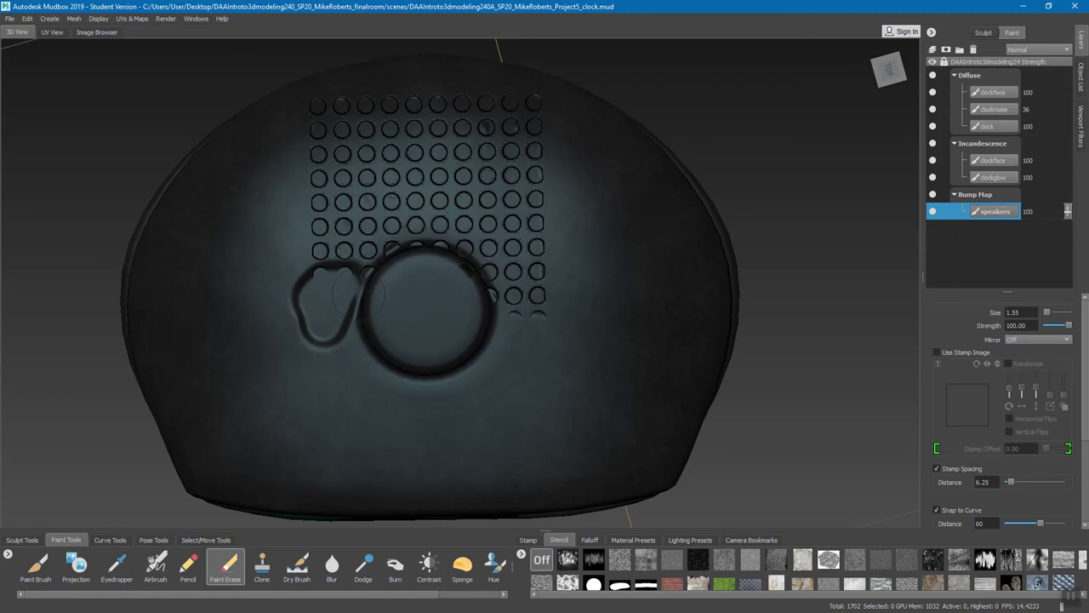
key("ctrl+z")
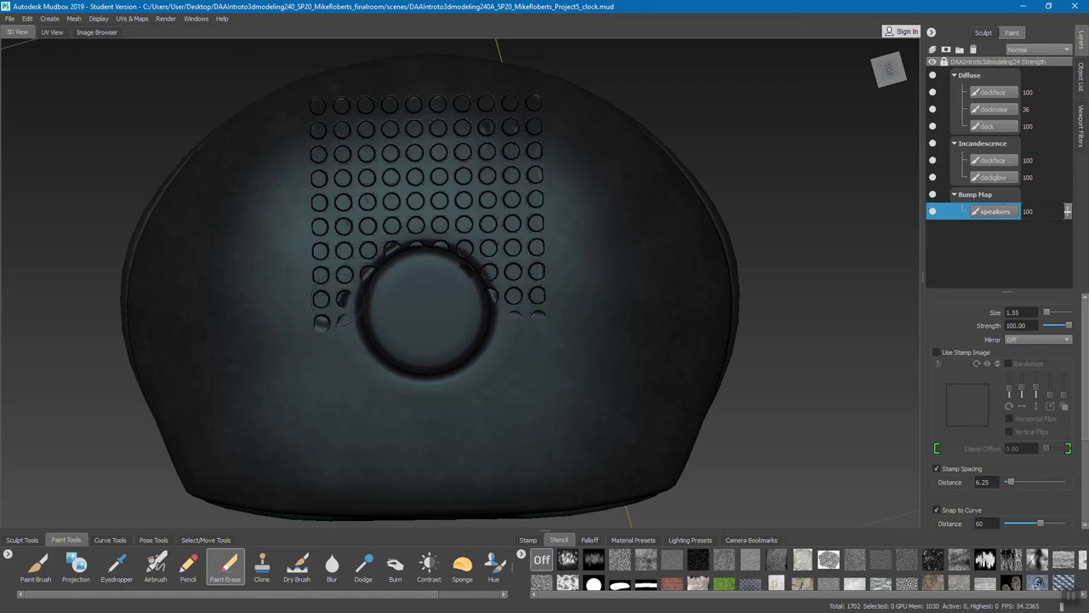
- Paint out the incomplete bump dots beside the round button and along the grid's lower edge with the Paint Brush in mid gray
left_click(36, 568)
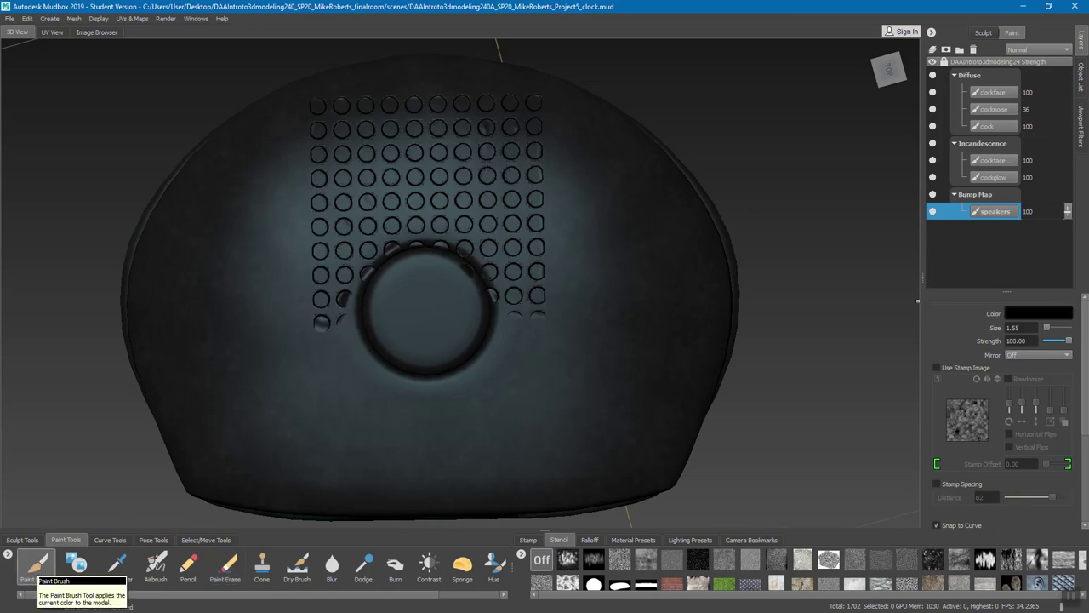
left_click(1045, 314)
left_click(677, 285)
left_click(719, 526)
mouse_move(349, 319)
left_mouse_down()
mouse_move(323, 322)
mouse_move(322, 300)
mouse_move(342, 296)
mouse_move(330, 308)
left_mouse_up()
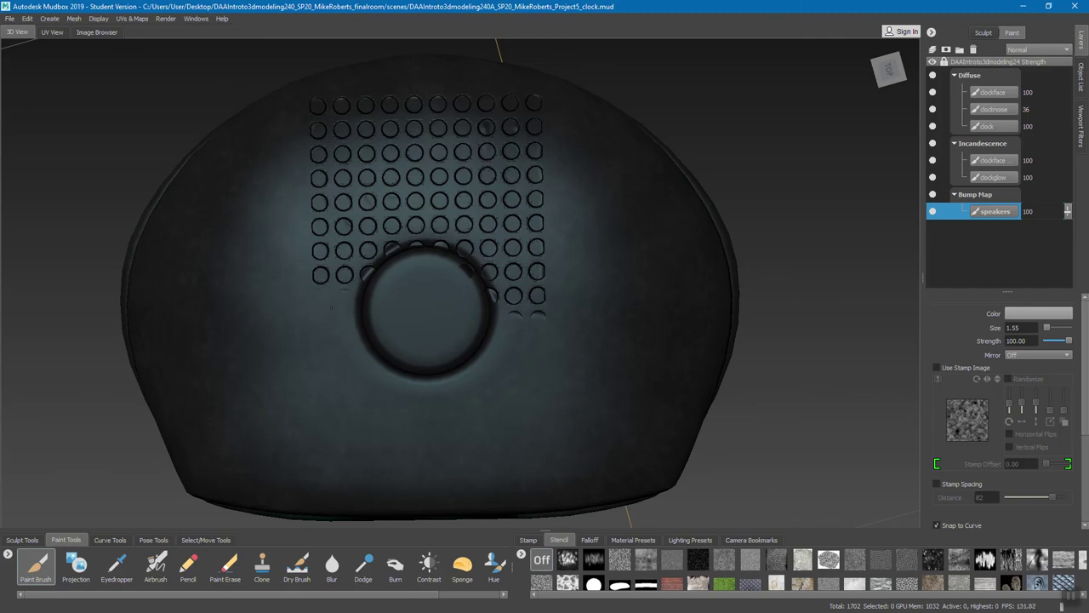
mouse_move(525, 324)
left_mouse_down()
mouse_move(491, 312)
mouse_move(550, 303)
mouse_move(490, 302)
left_mouse_up()
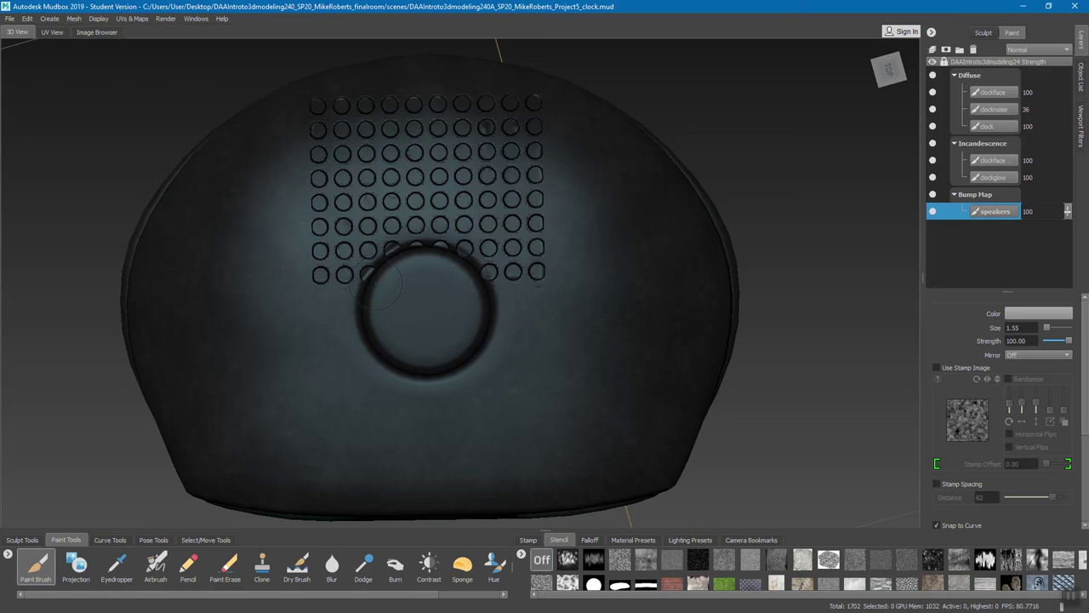
left_click_drag(376, 288, 371, 280)
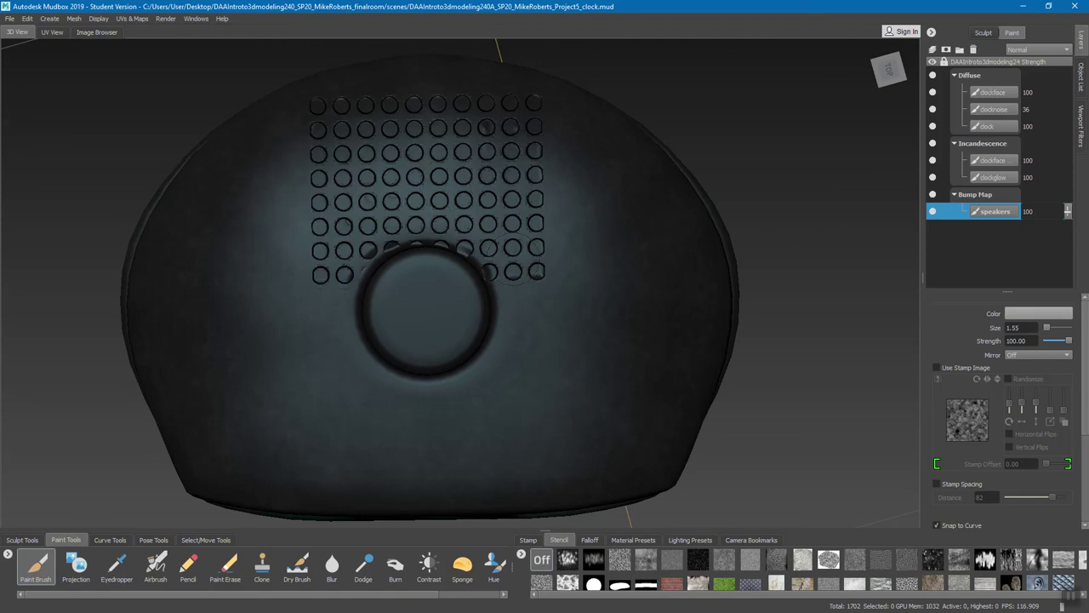
left_click_drag(340, 358, 331, 251, "alt")
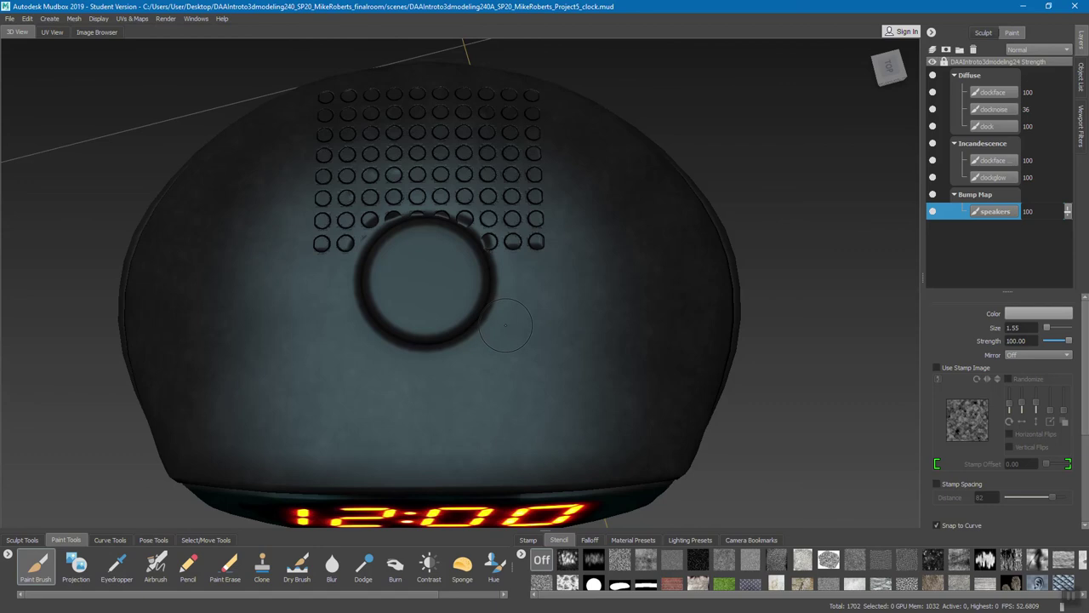
left_click_drag(518, 377, 490, 347, "alt")
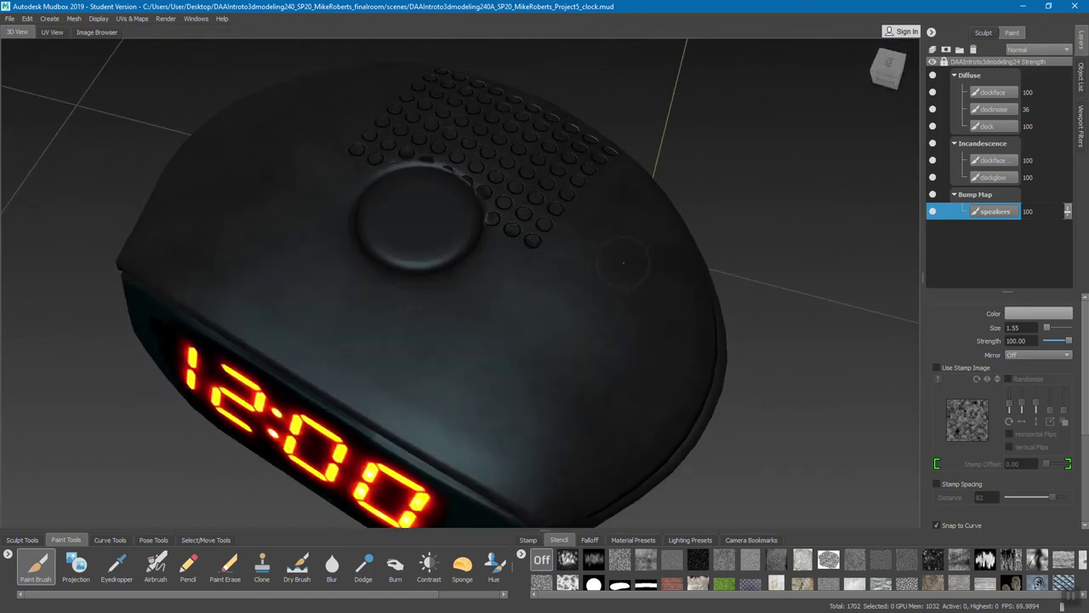
left_click_drag(530, 380, 527, 389, "alt")
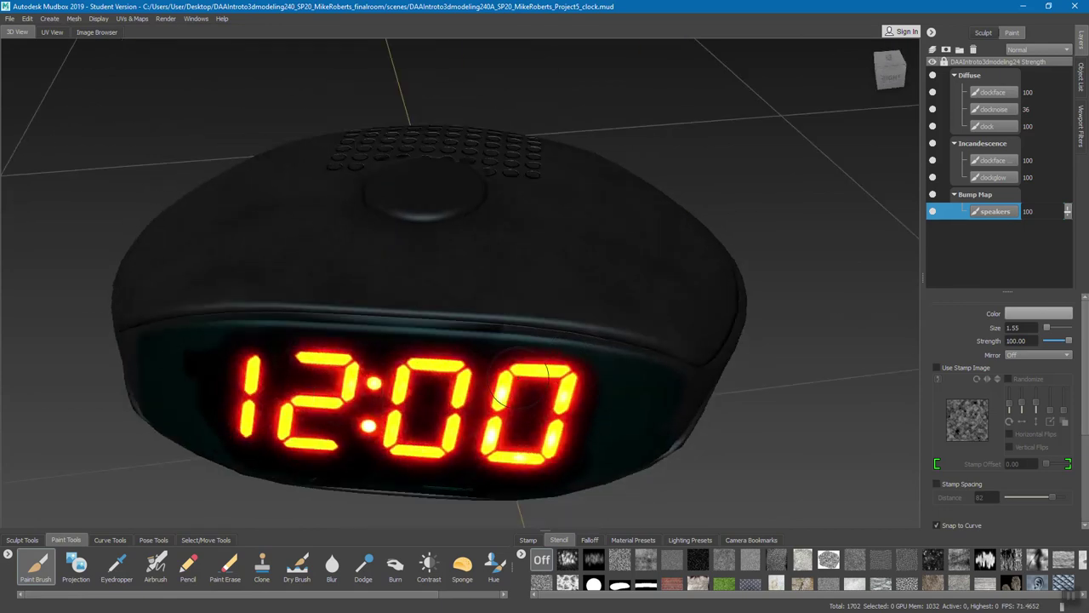
left_click_drag(527, 389, 476, 240, "alt")
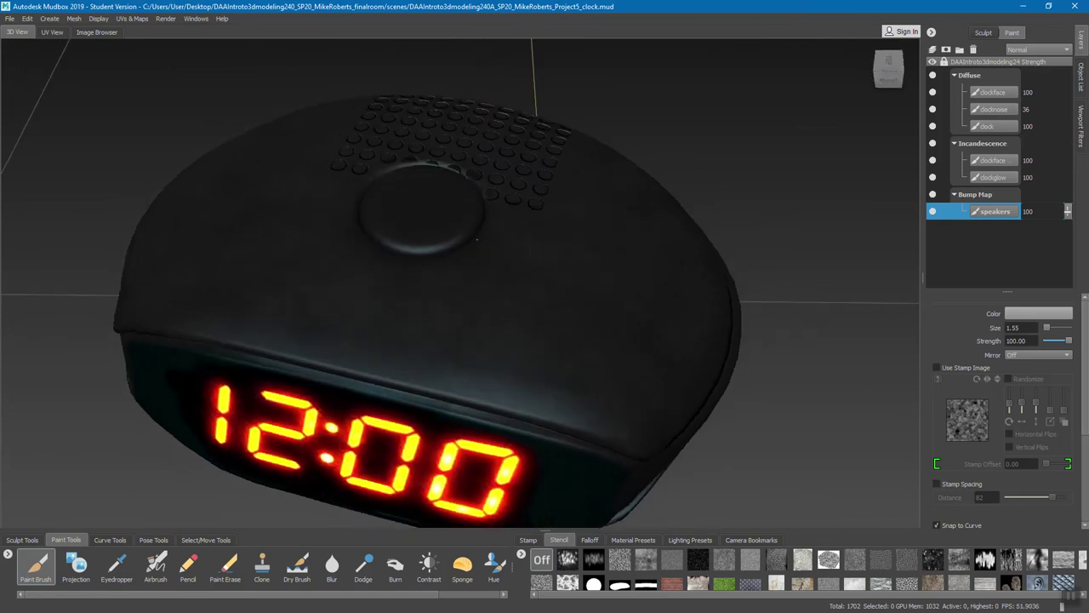